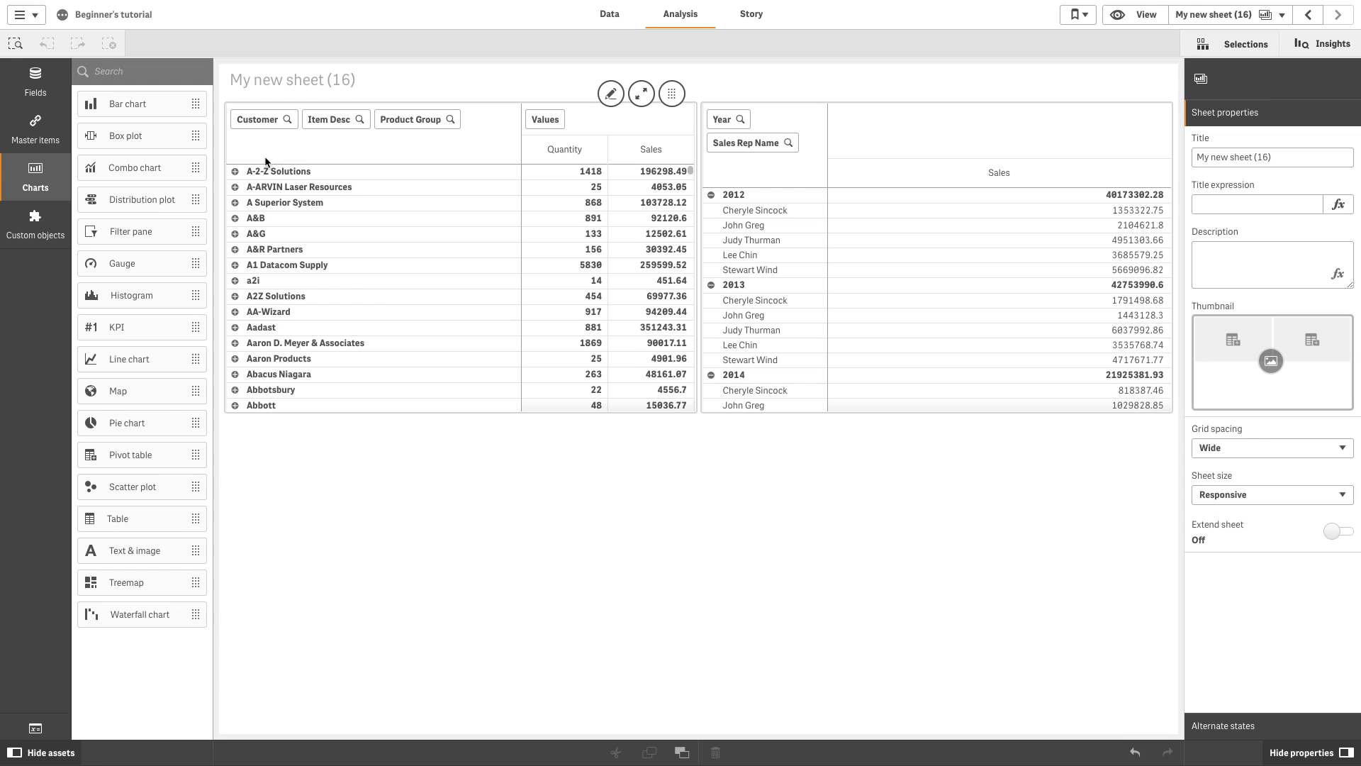
- Move the Customer dimension after Item Desc, into the columns, then back into the rows
drag(270, 129, 358, 141)
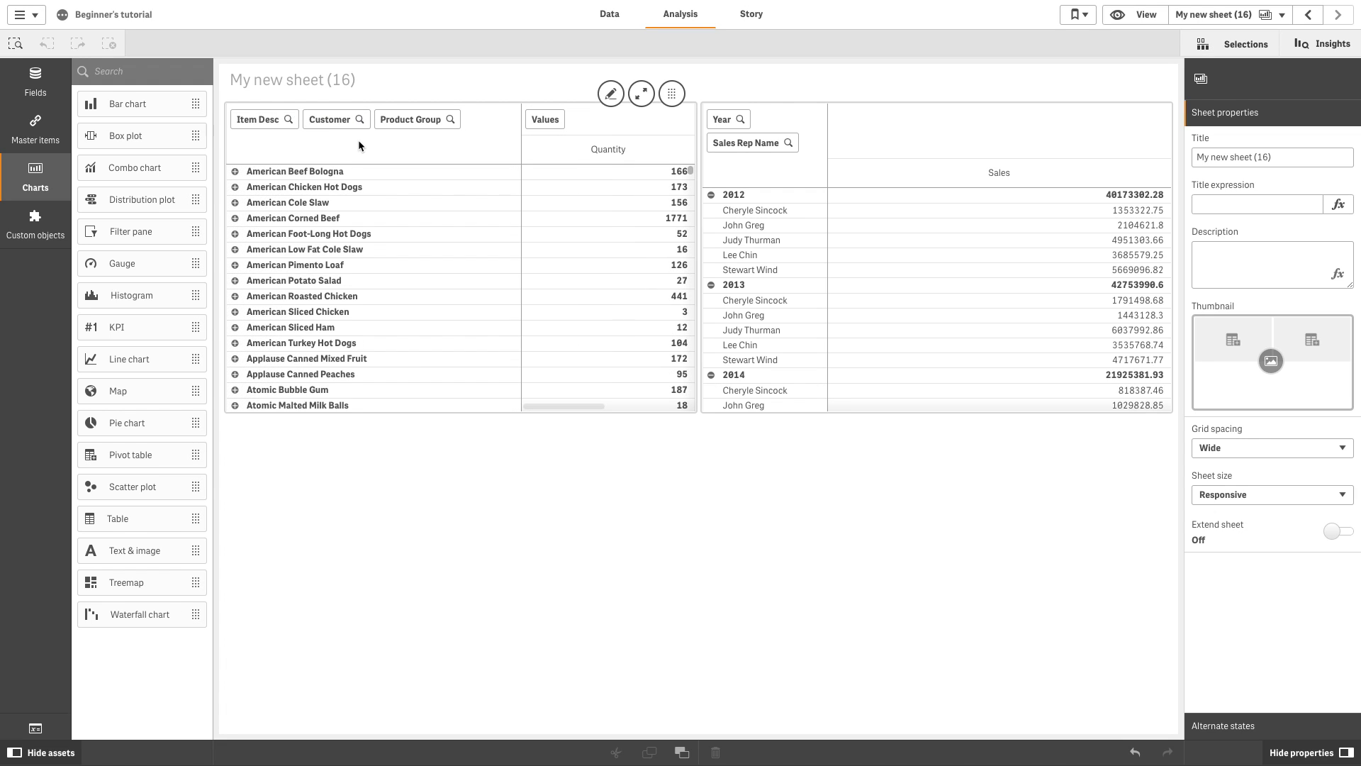
drag(338, 121, 538, 141)
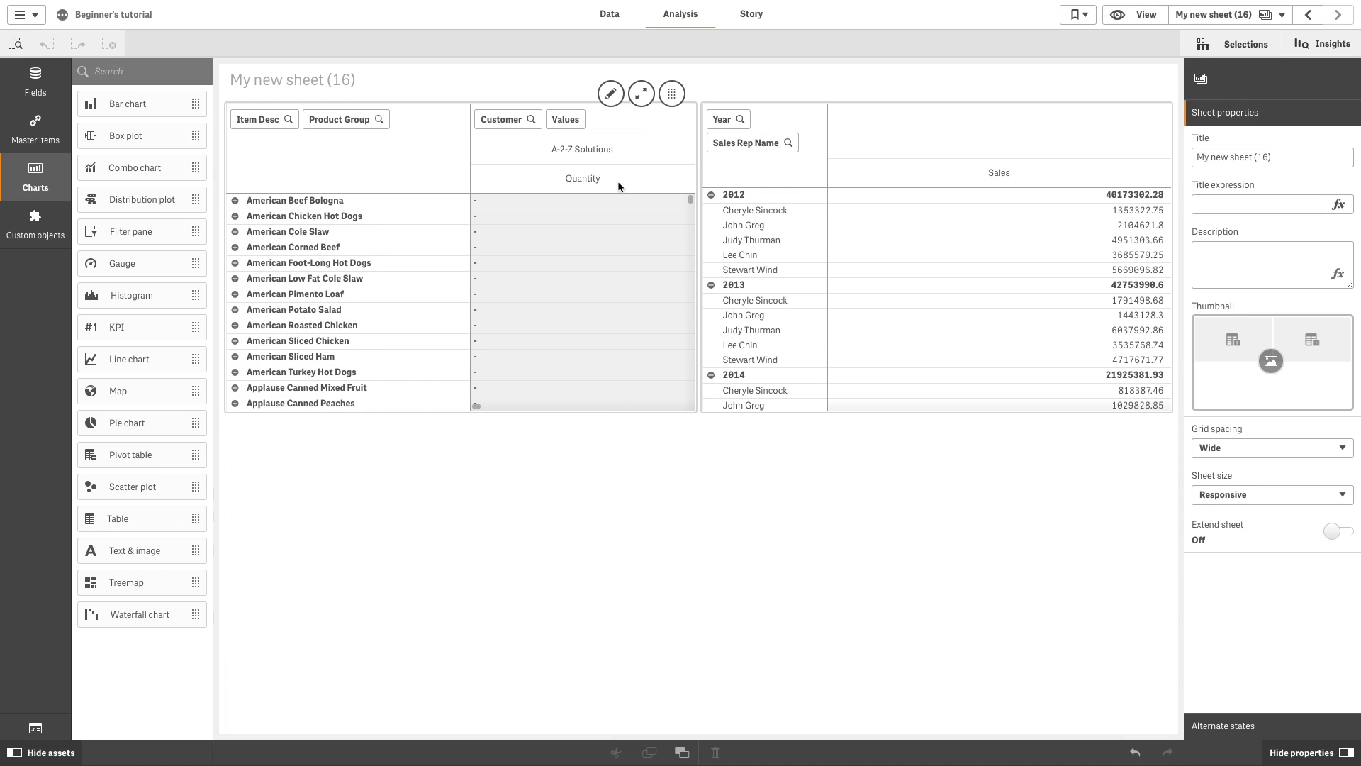
drag(514, 119, 439, 122)
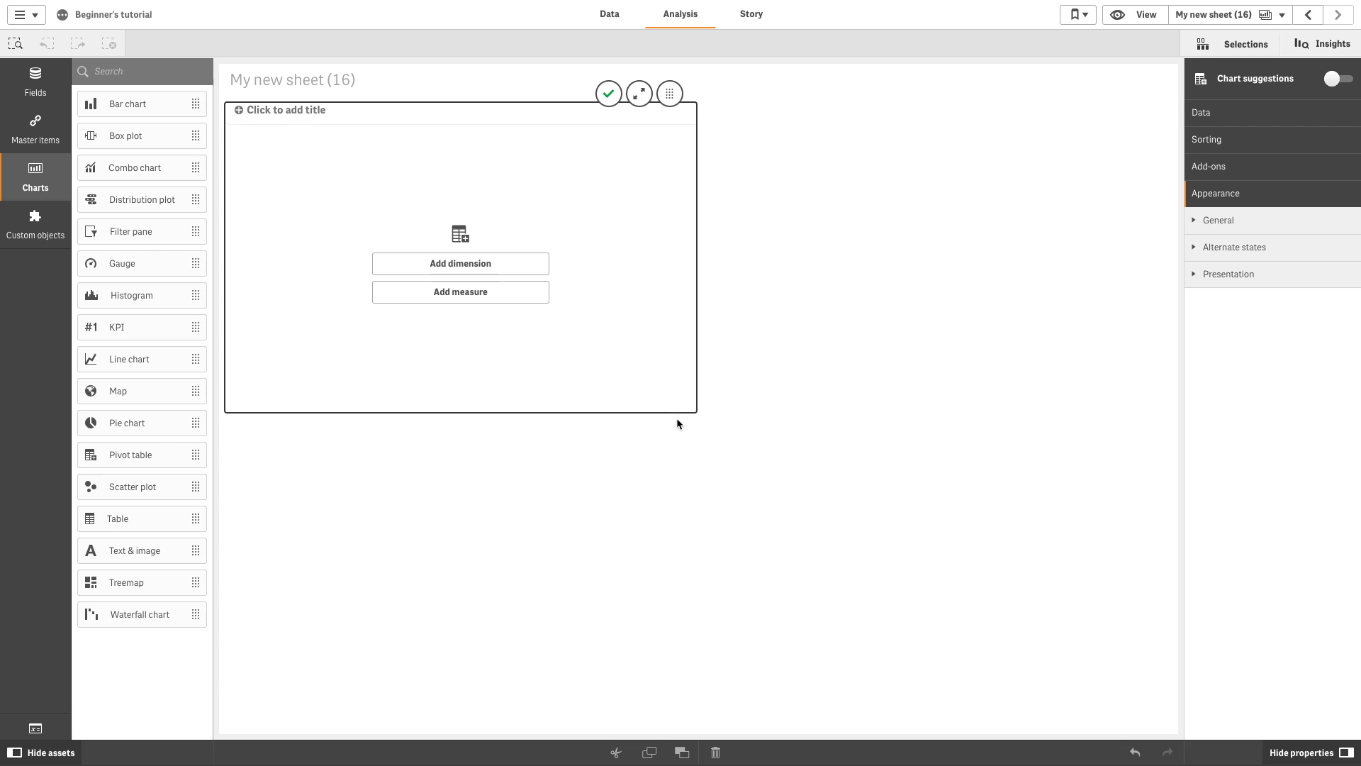
- Enlarge the empty pivot table and add Customer as a row with a Quantity measure
drag(689, 413, 888, 571)
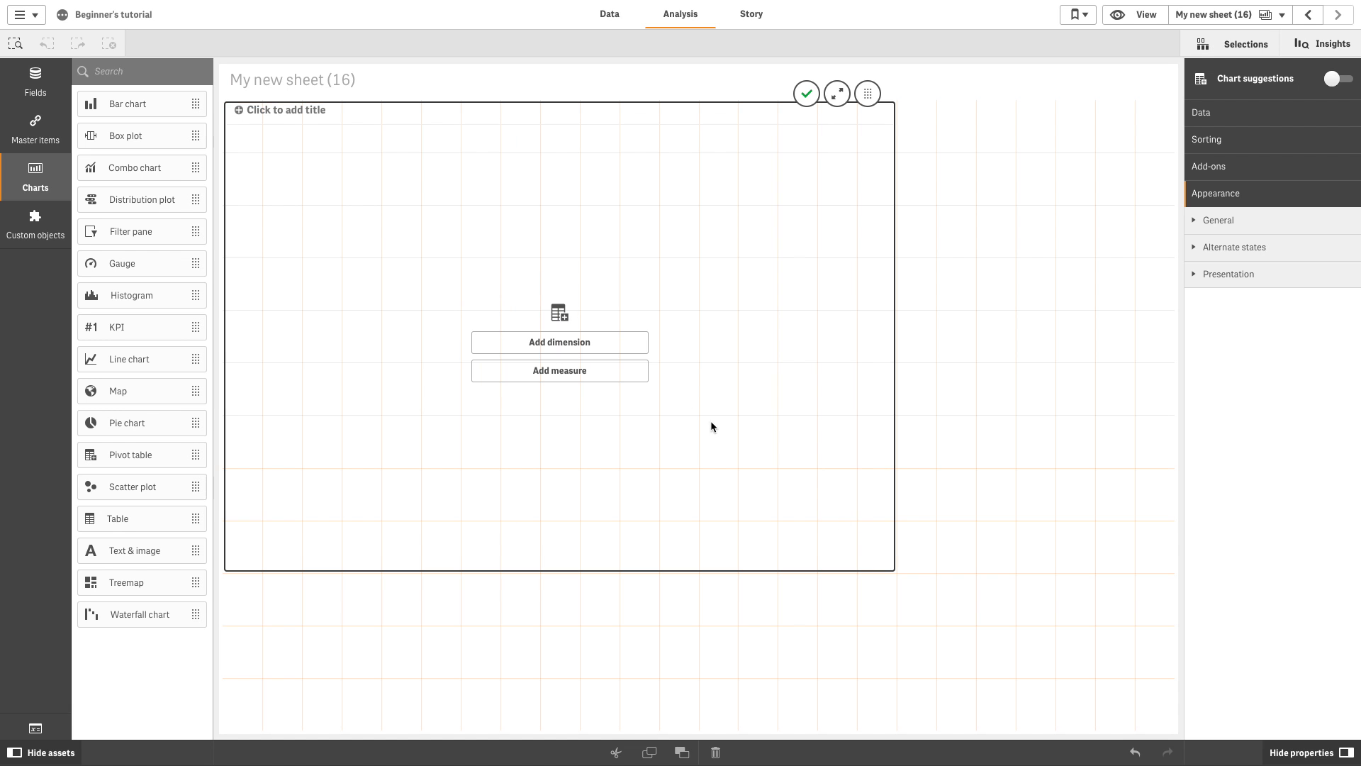
click(600, 354)
text(Cus)
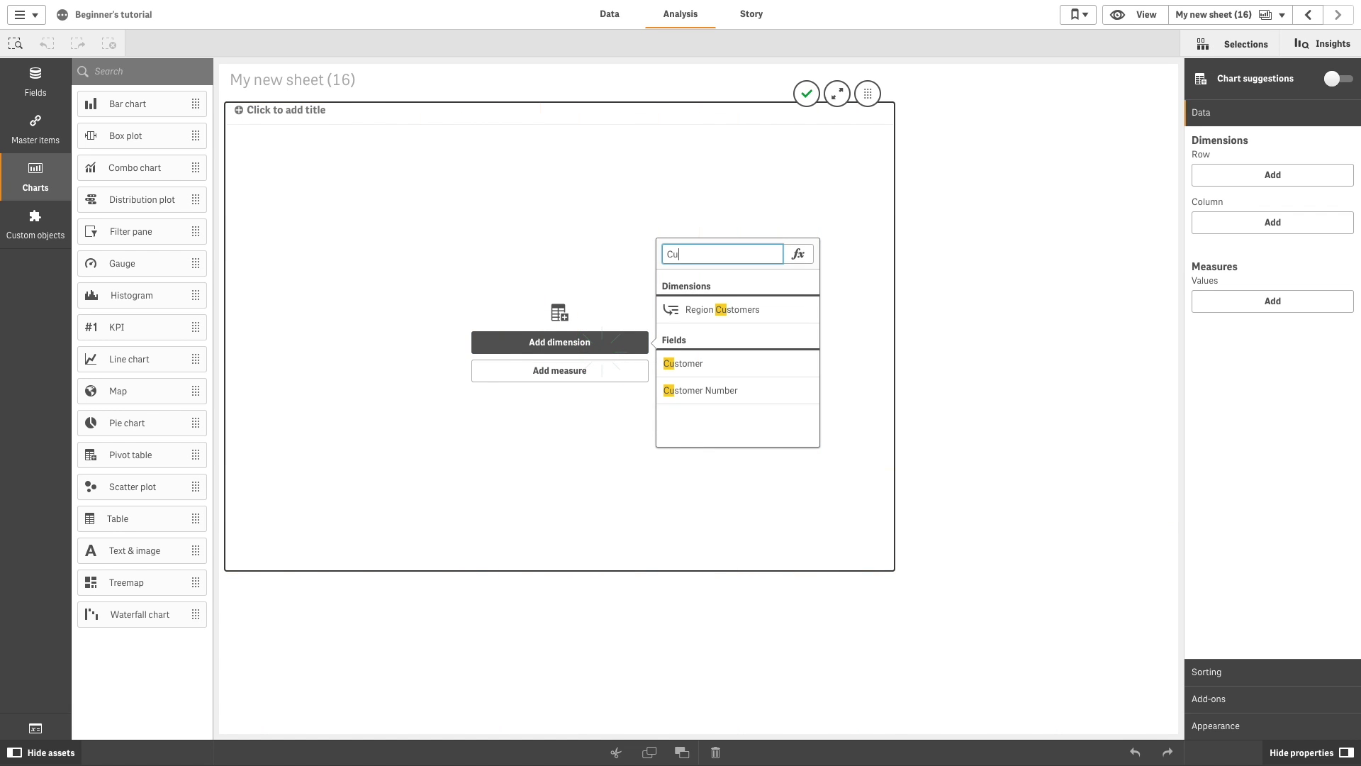
click(668, 366)
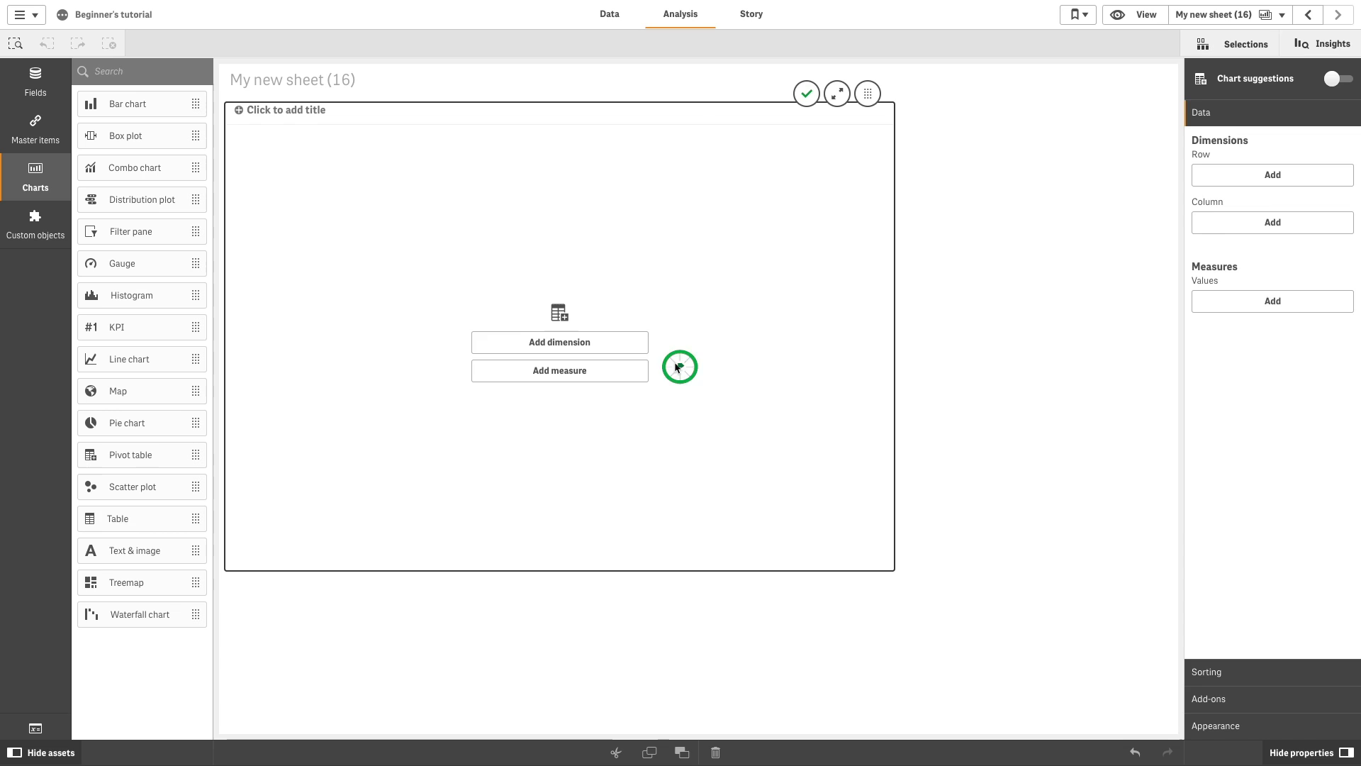
click(588, 370)
text(Qua)
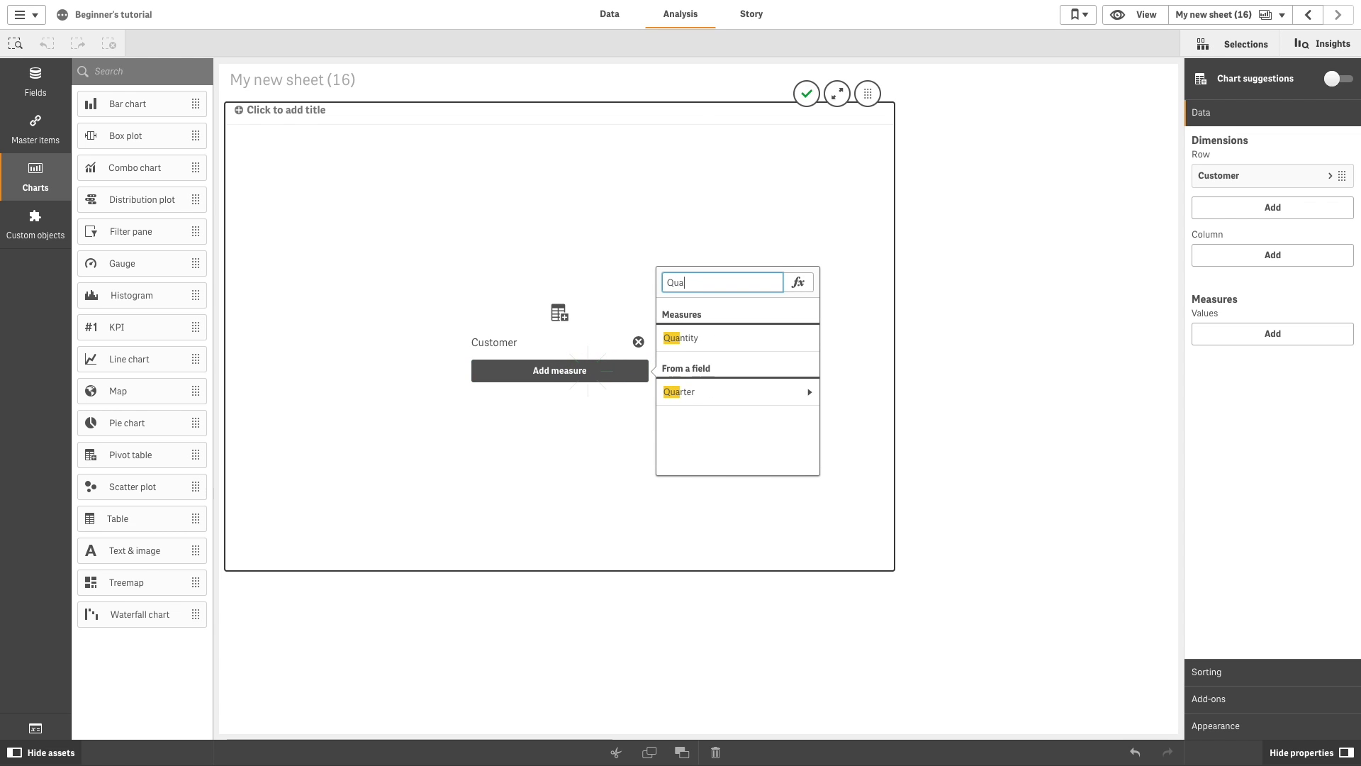
click(715, 343)
- Add Item Desc and Product Group rows and a Sales measure, then finish editing
click(1230, 214)
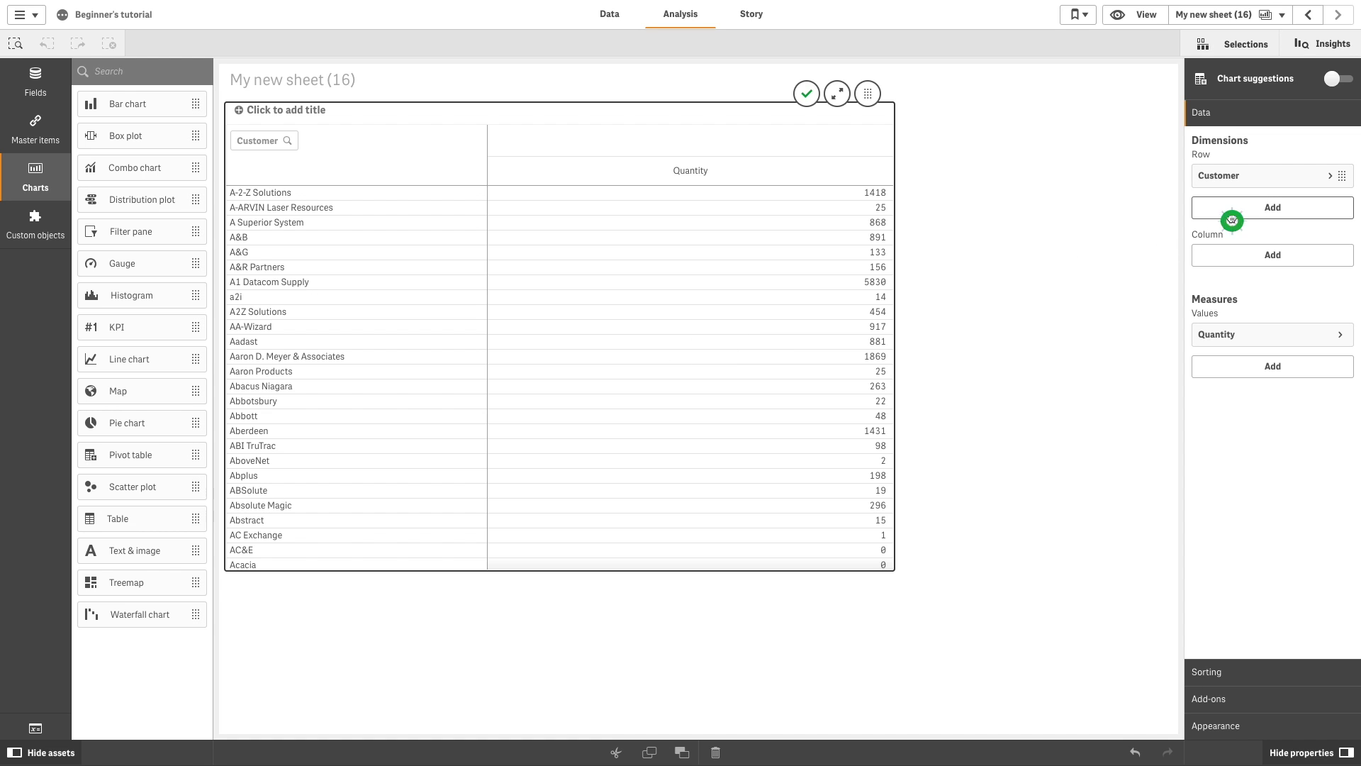
text(Item)
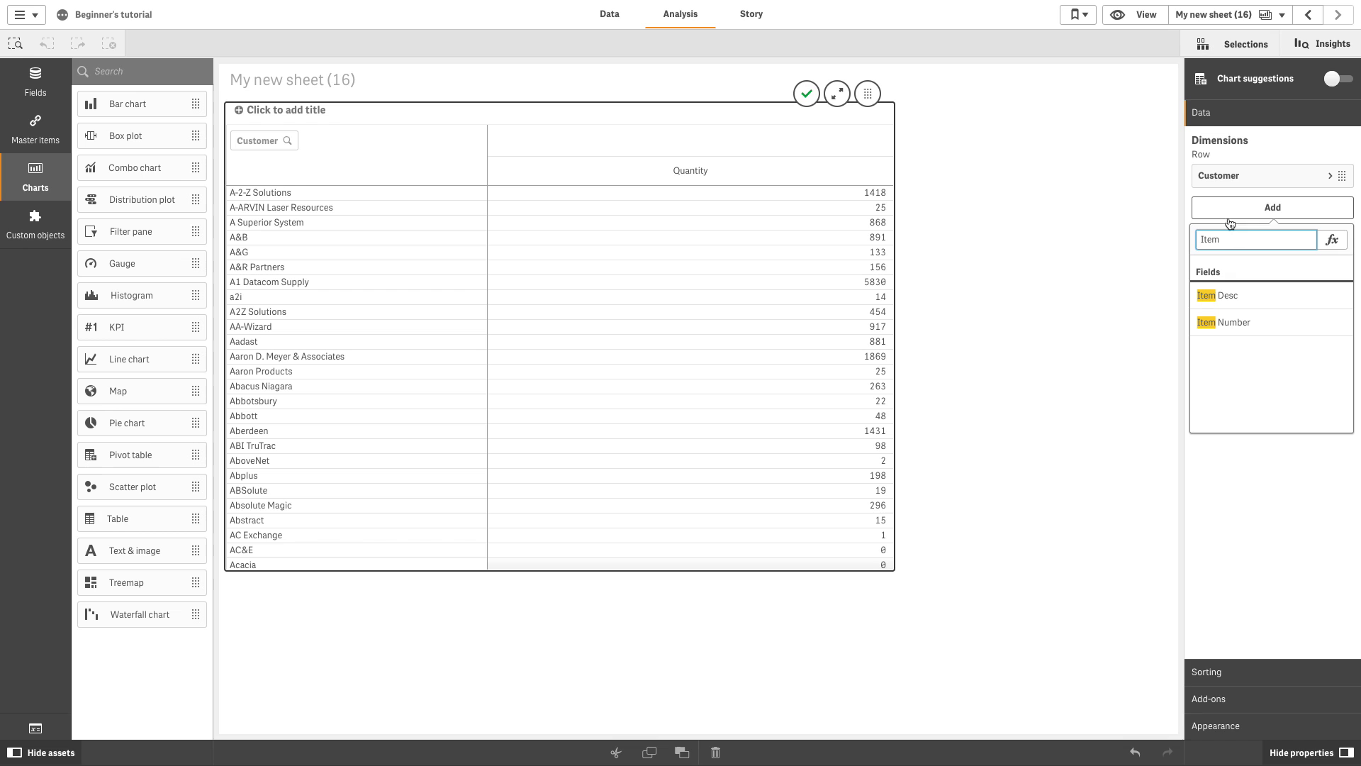
click(1226, 295)
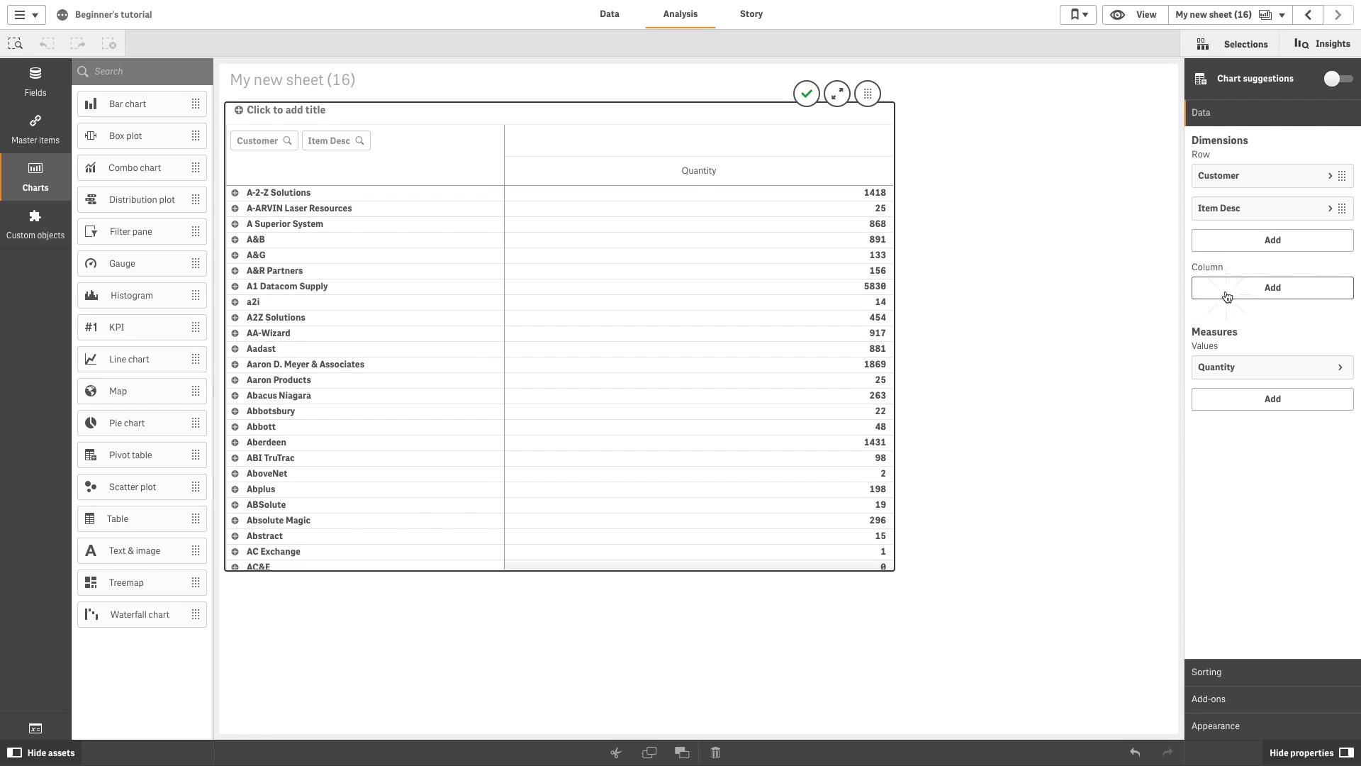
click(1235, 241)
text(Prod)
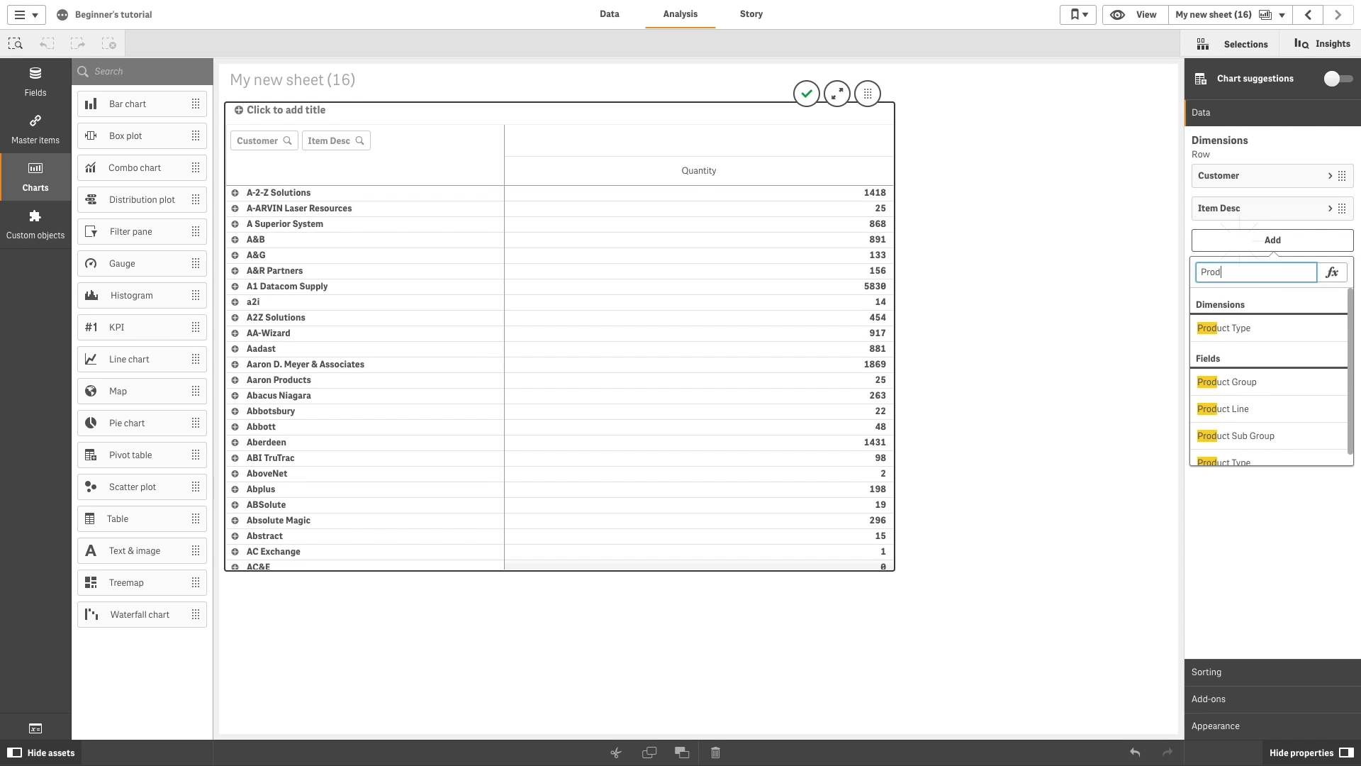
click(1249, 381)
click(1244, 442)
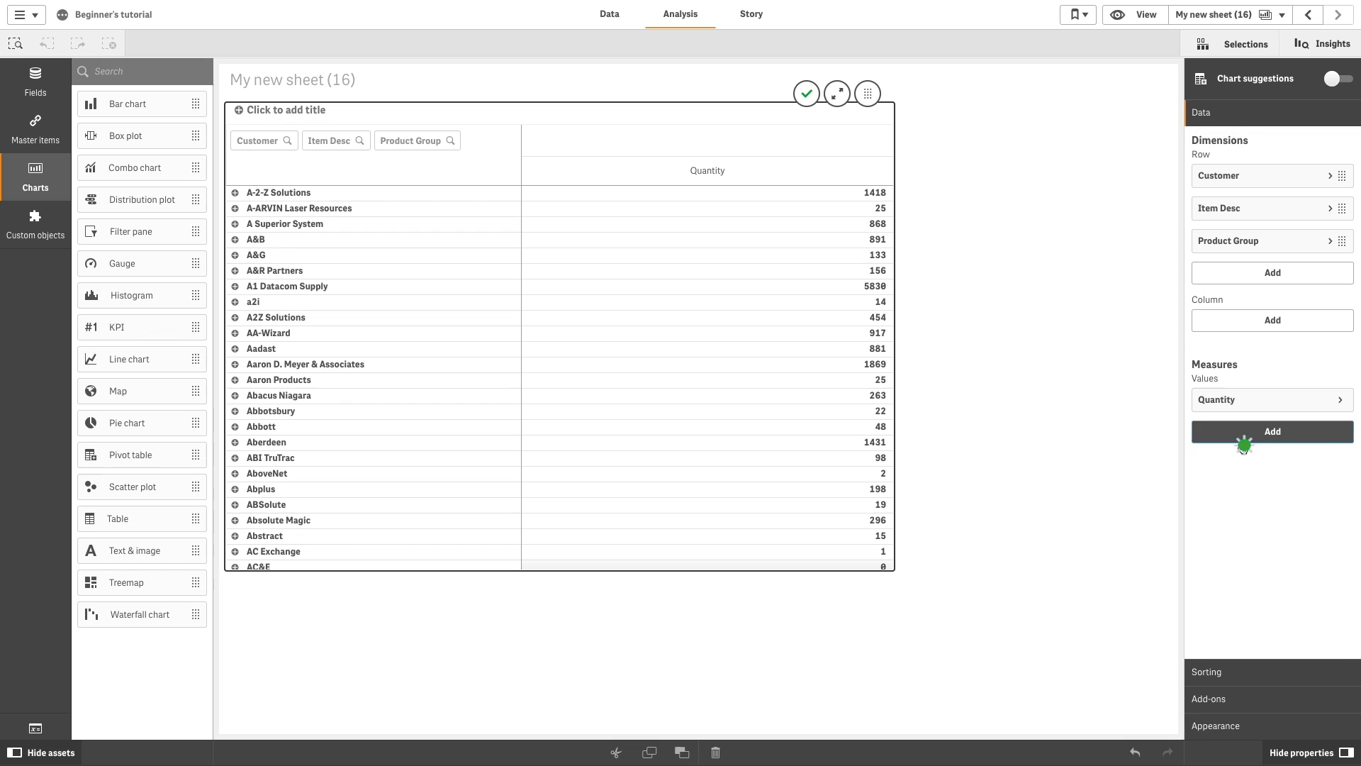
text(Sales)
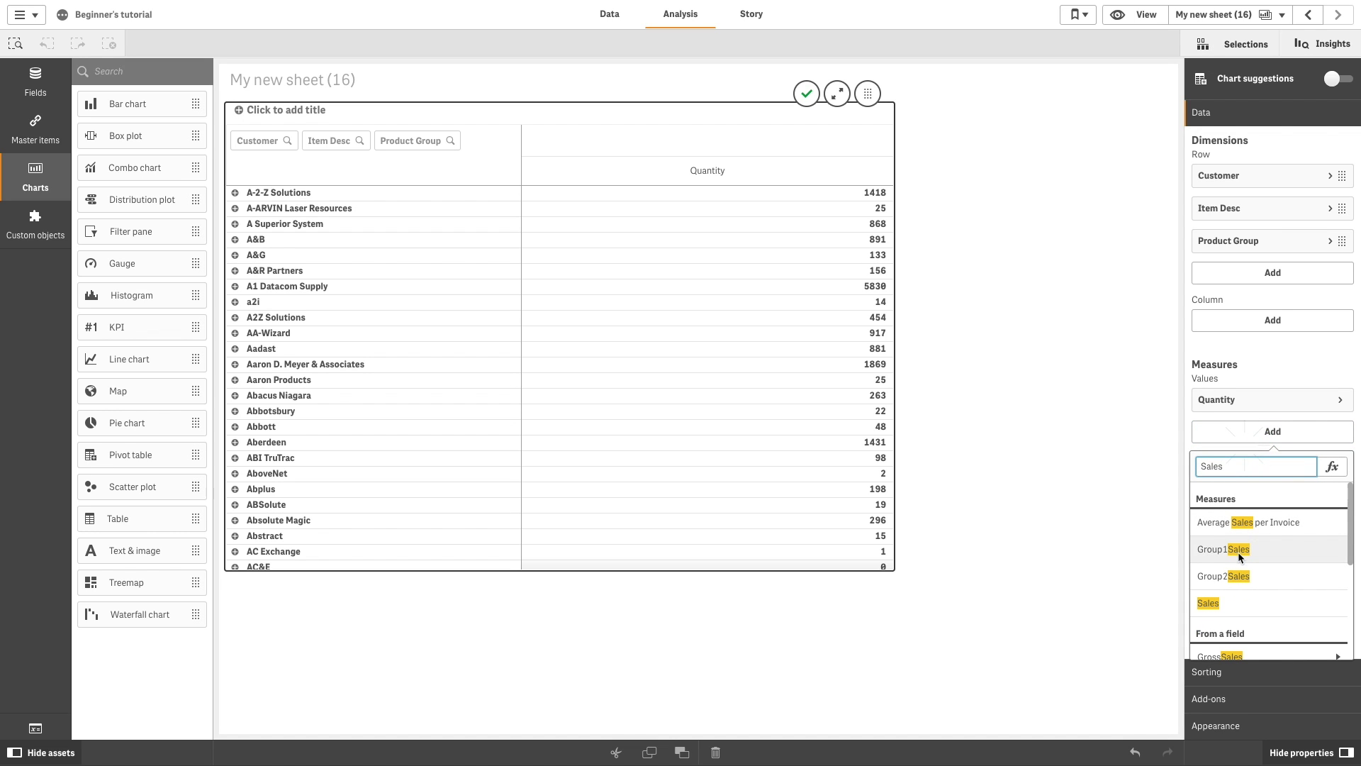
click(1235, 601)
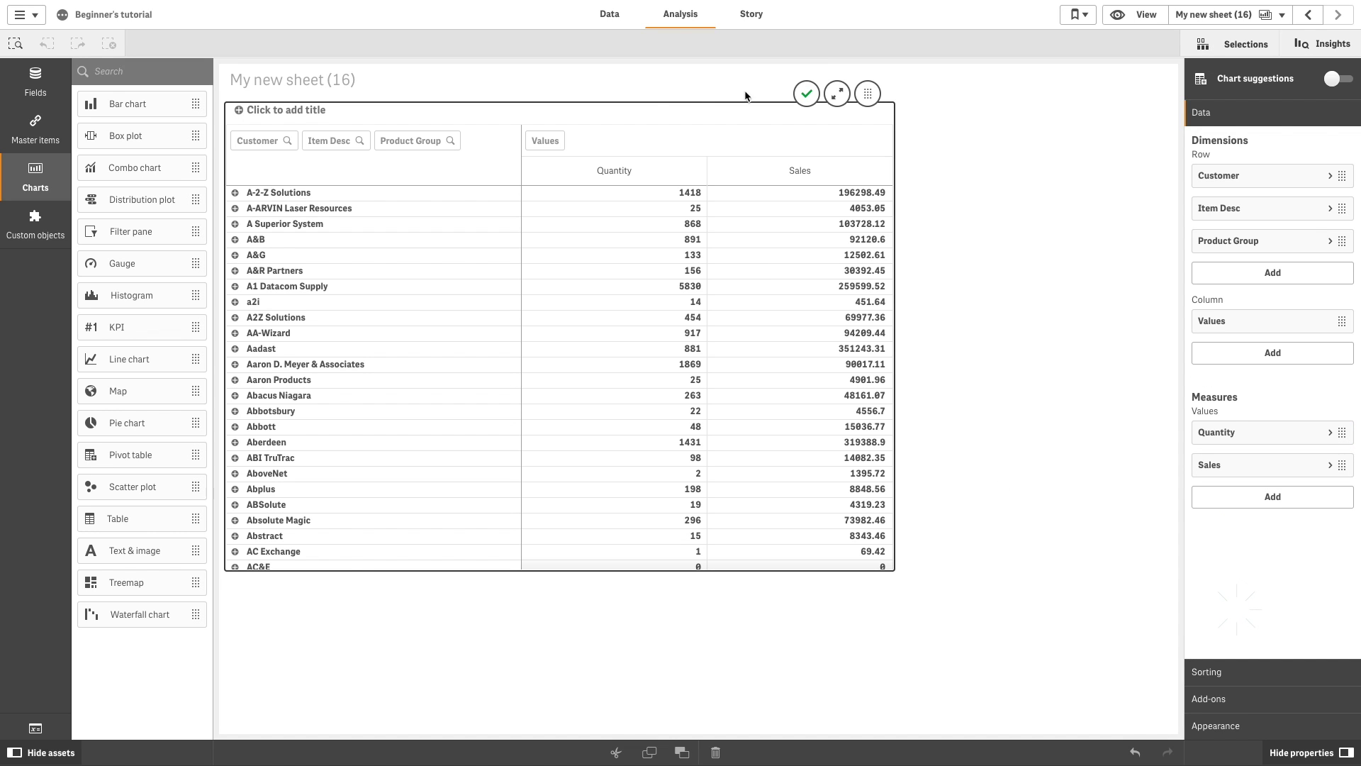
click(806, 92)
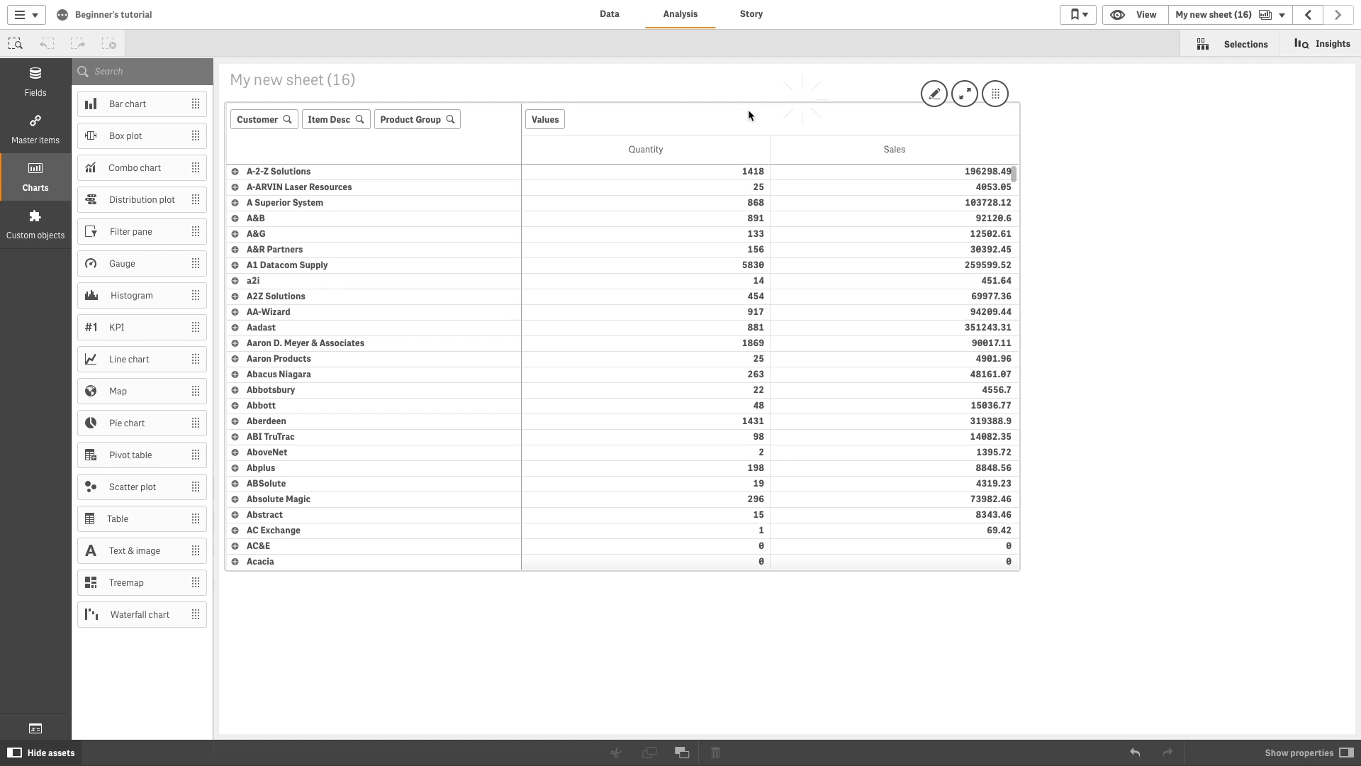
- Move Customer after Product Group and expand American Beef Bologna down to its Deli customers
drag(277, 119, 426, 122)
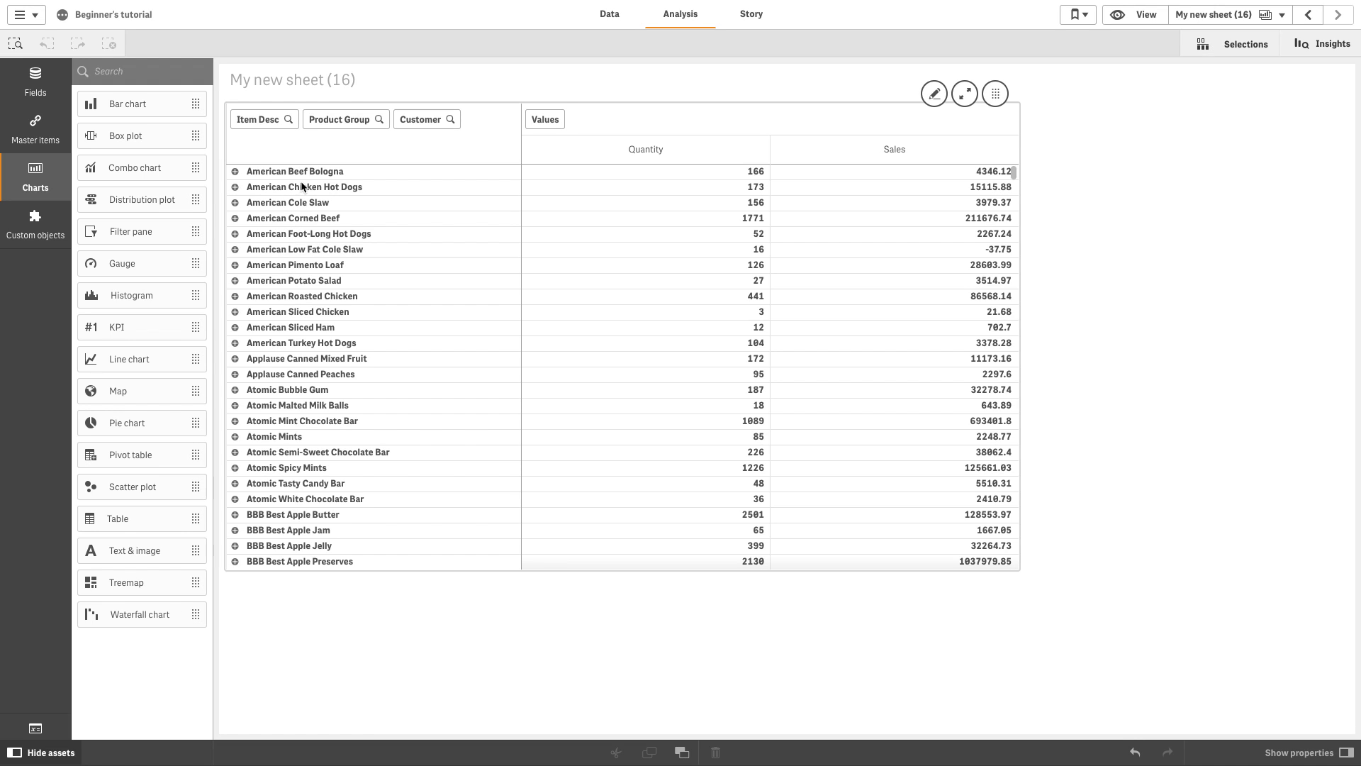
click(236, 172)
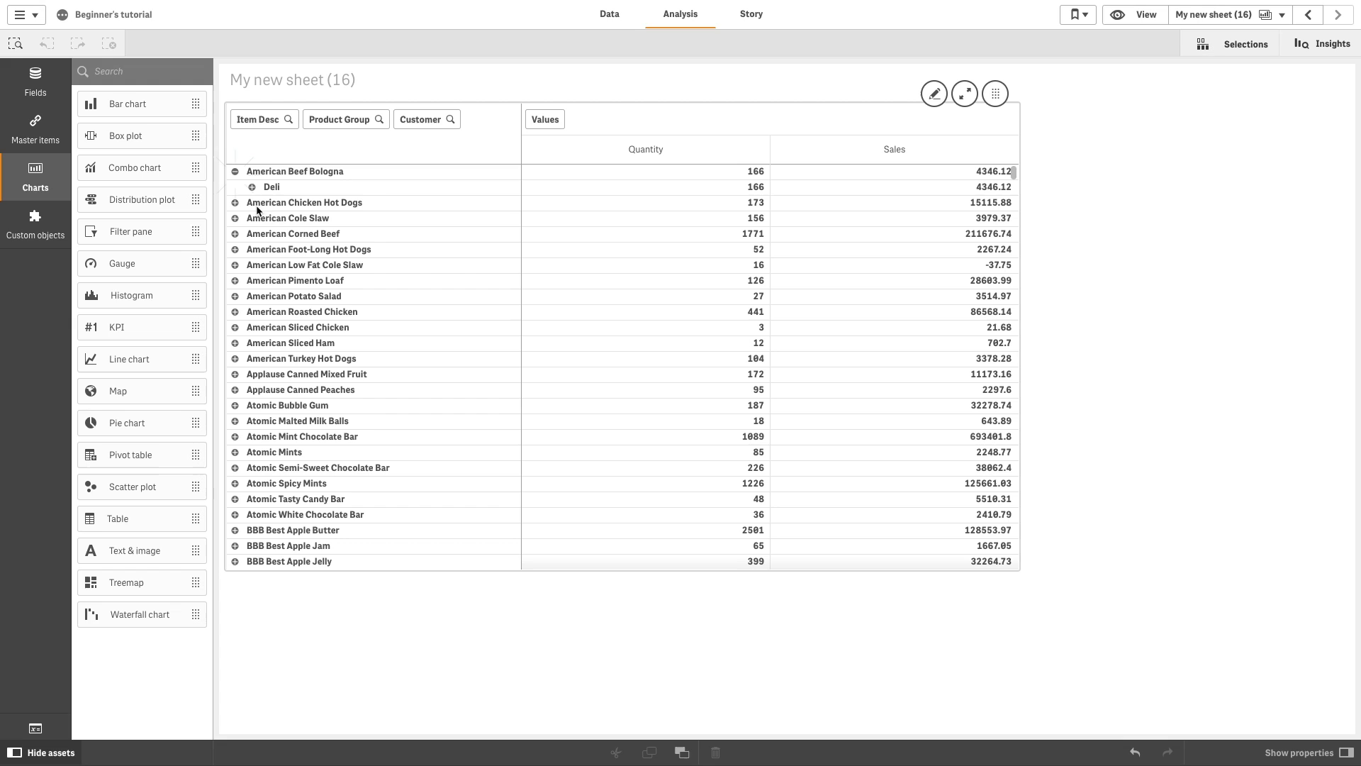
click(253, 189)
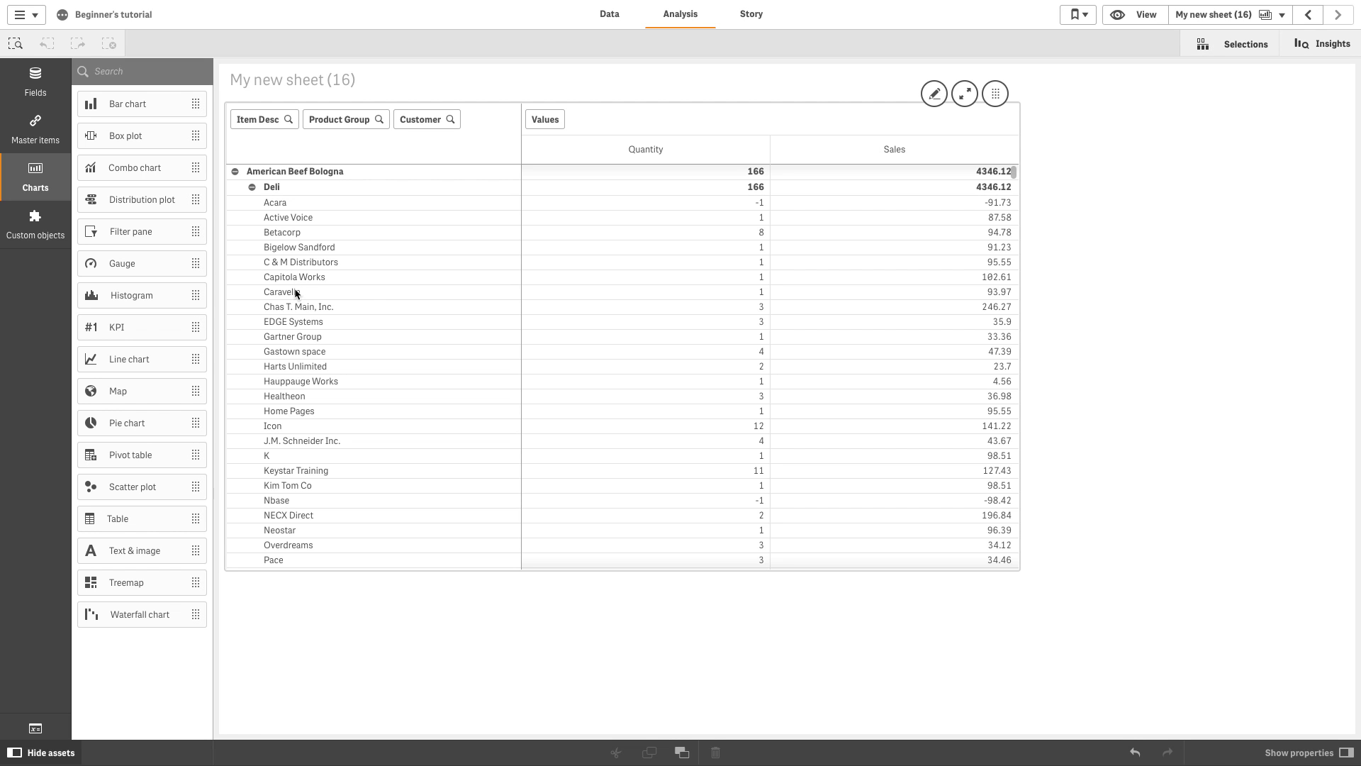
- Collapse American Beef Bologna, move Customer into the columns beside Values, and expand Atomic Semi-Sweet Chocolate Bar
click(251, 186)
click(236, 173)
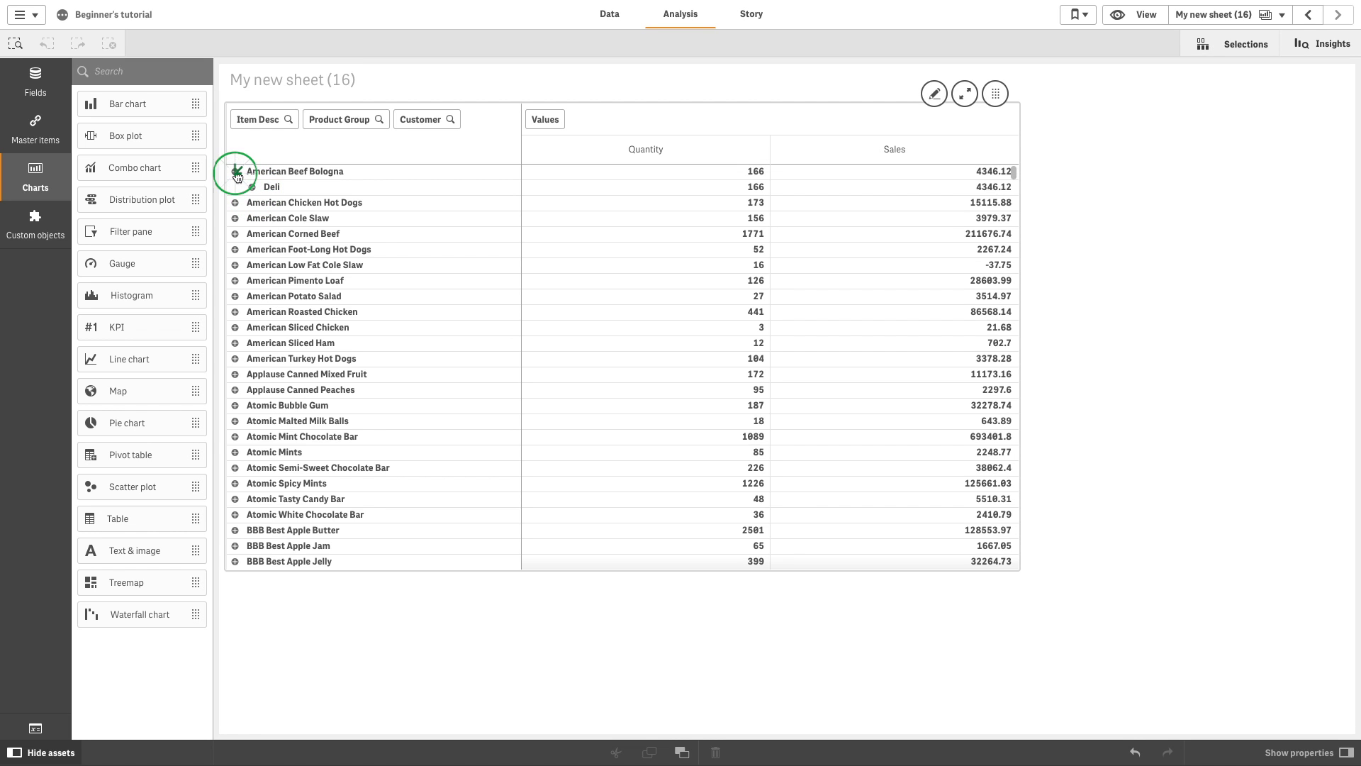
click(423, 122)
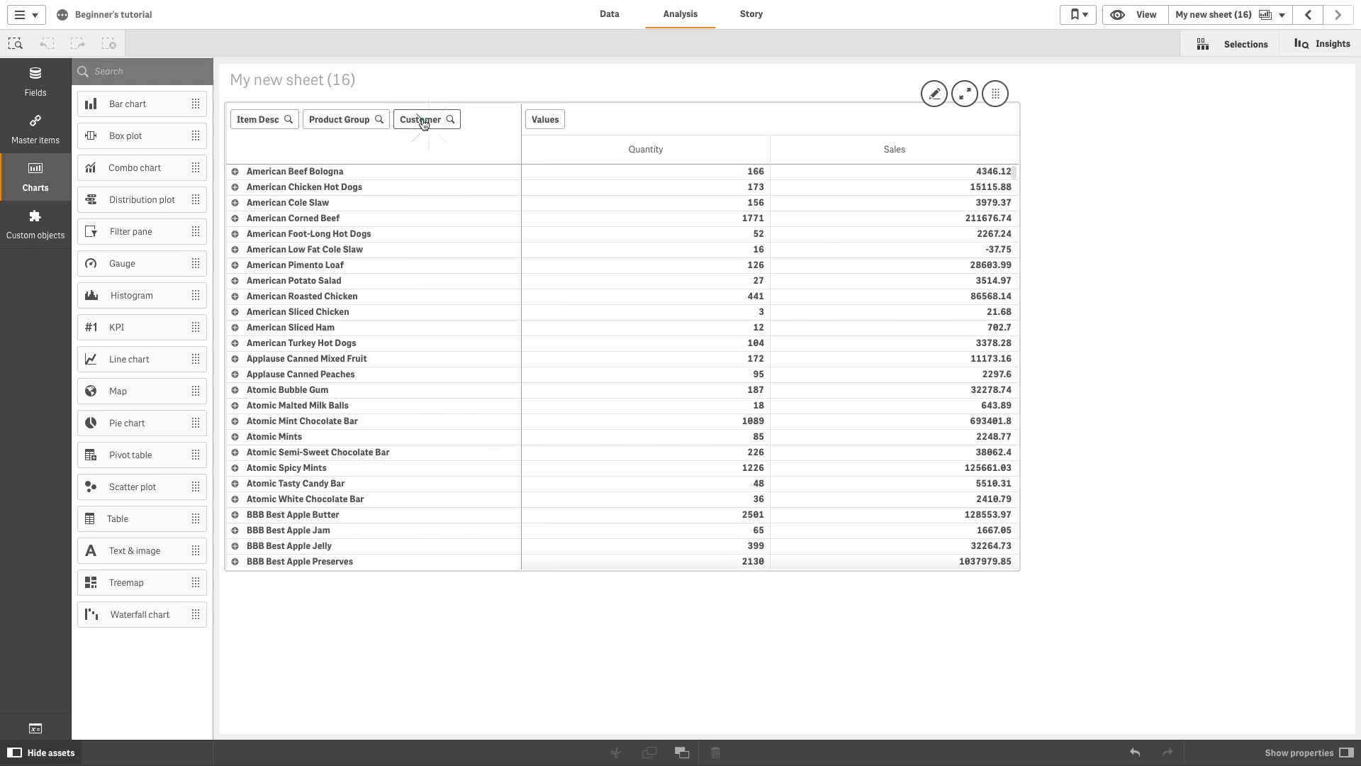
drag(423, 122, 547, 125)
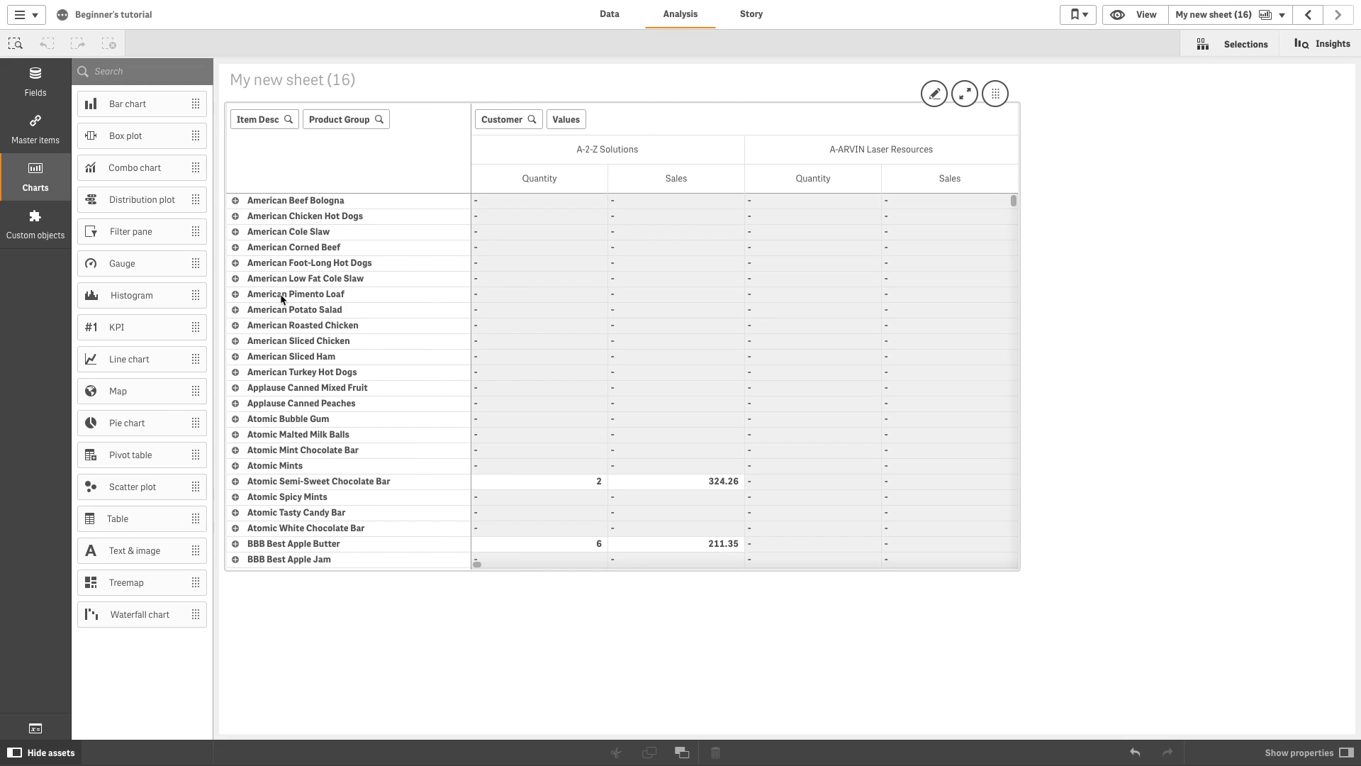
click(235, 481)
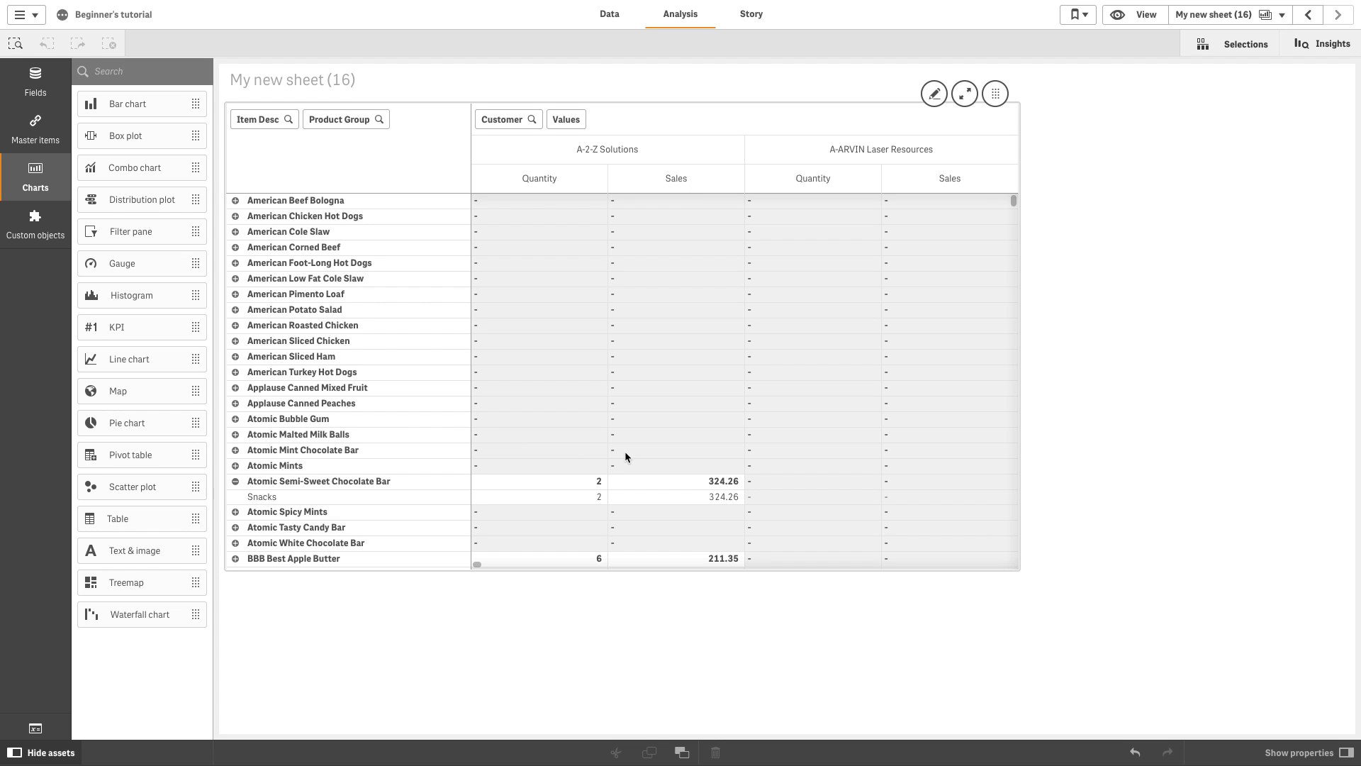
scroll(624, 451, down, 15)
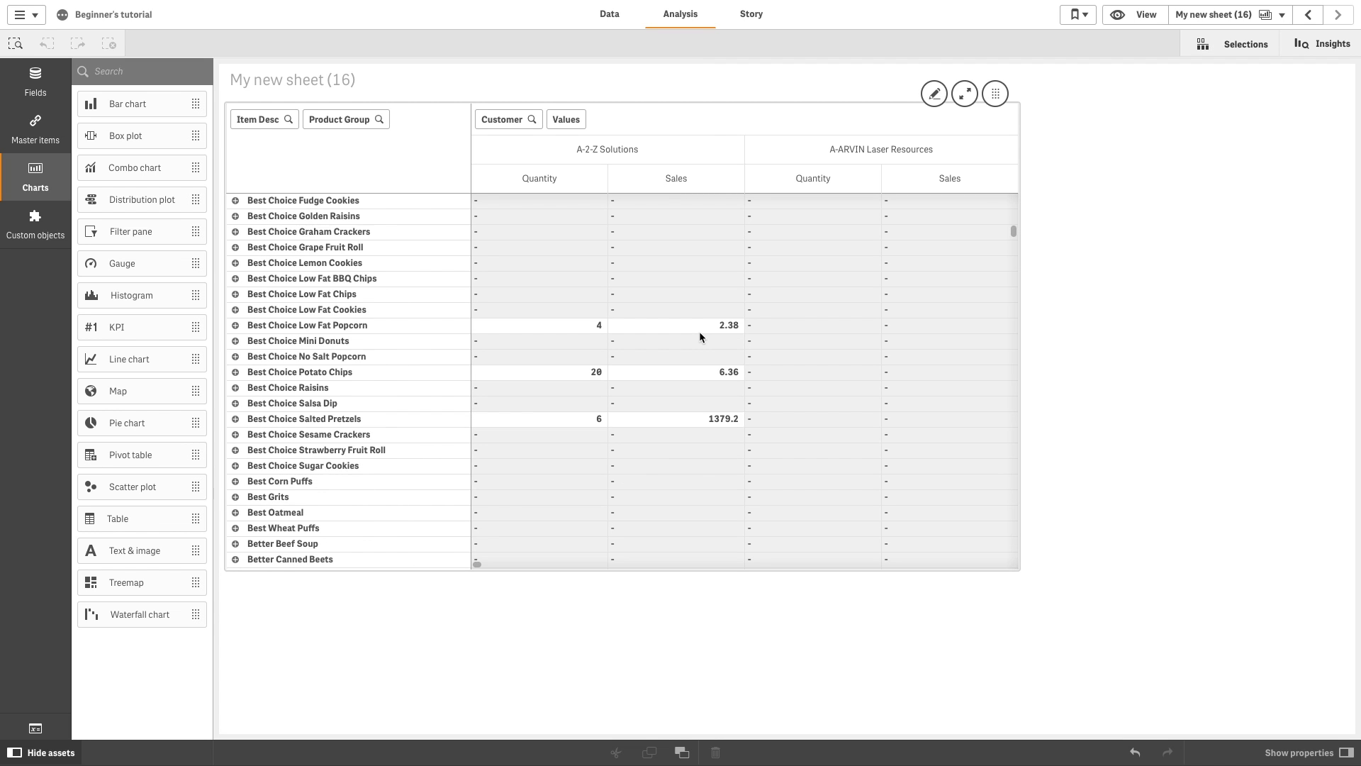
scroll(699, 330, down, 2)
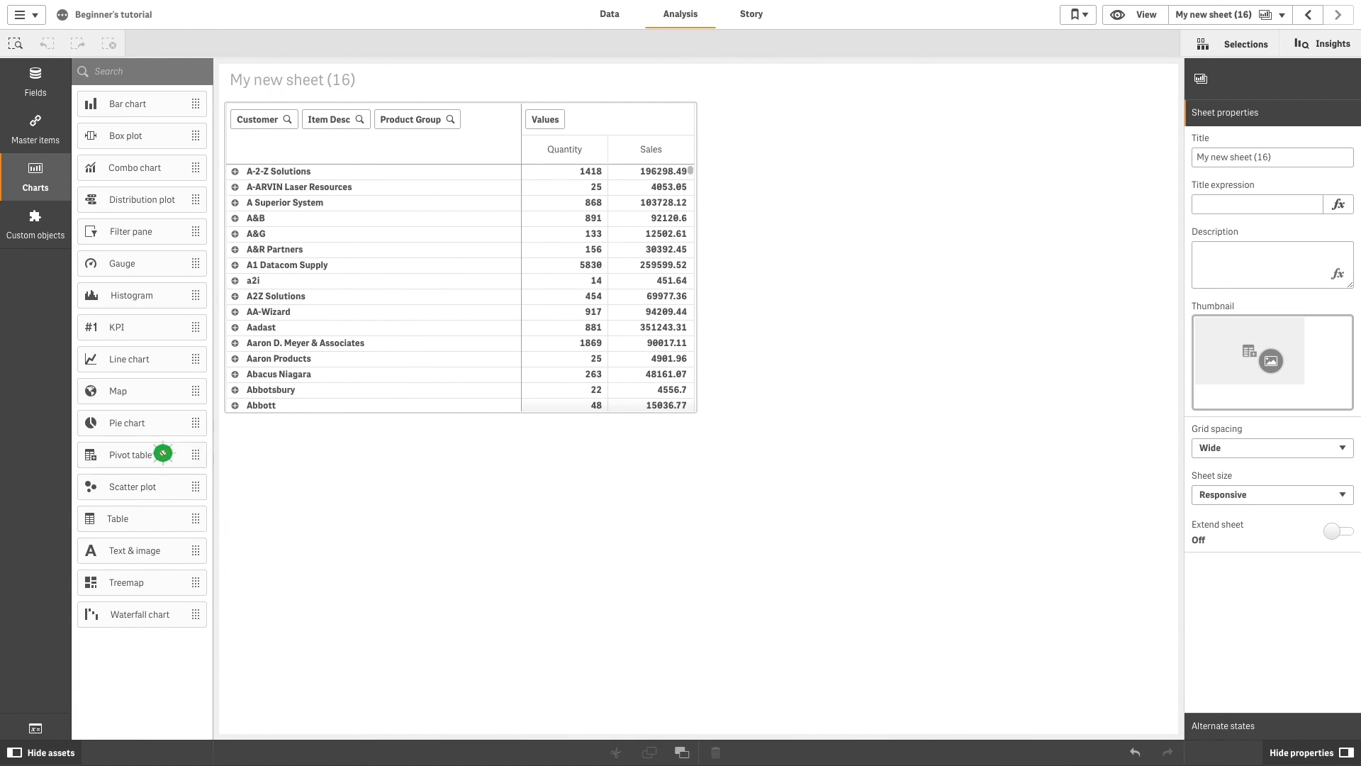
- Place a second empty pivot table on the sheet beside the customer pivot
drag(163, 452, 934, 320)
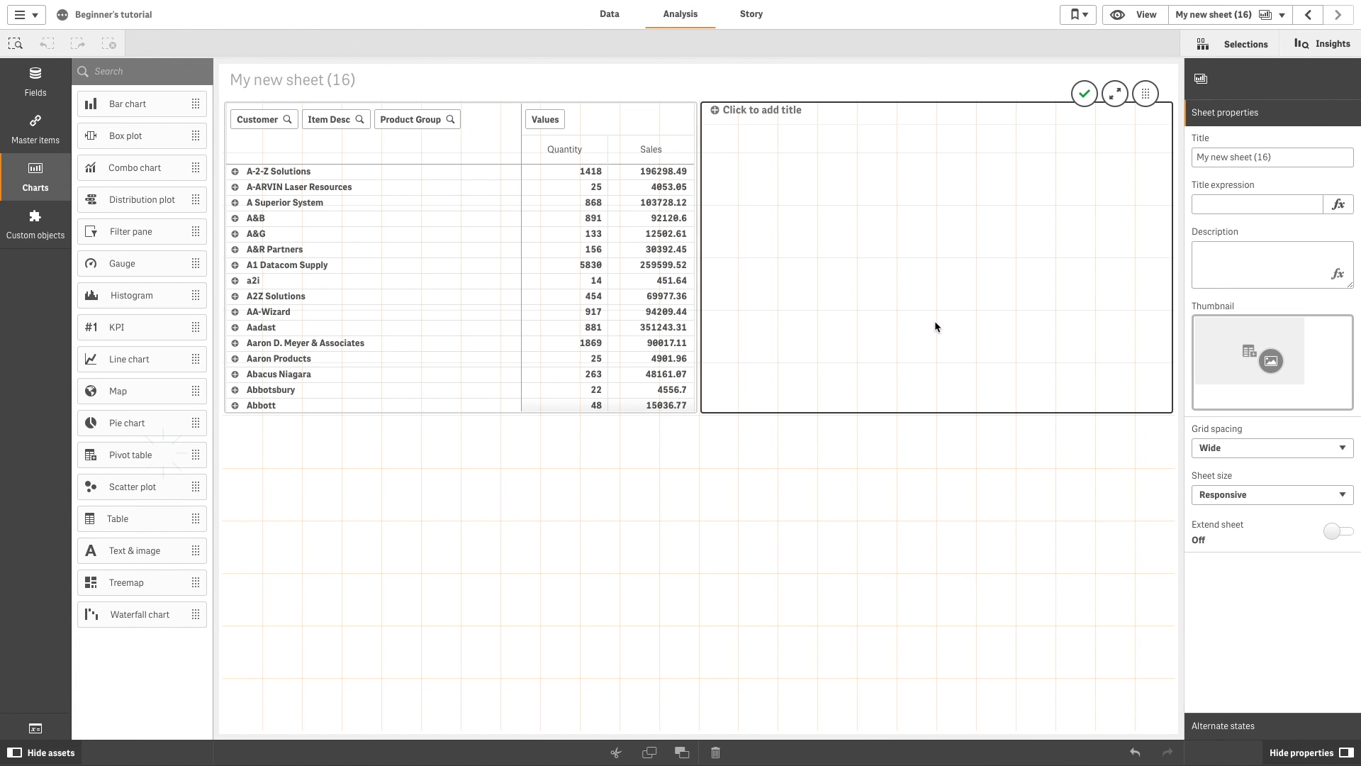
- Add Year as the row dimension and Sales as the measure of the new pivot
click(926, 265)
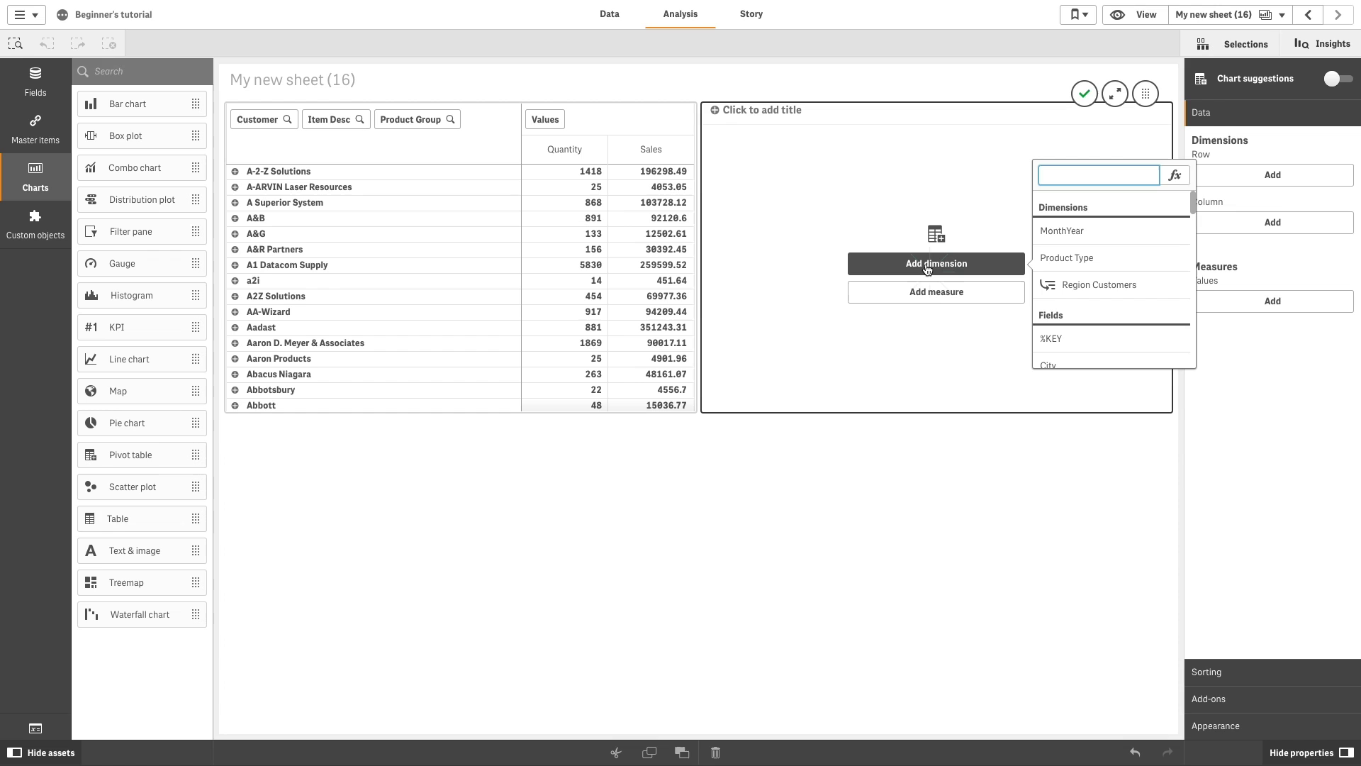
text(year)
click(1051, 347)
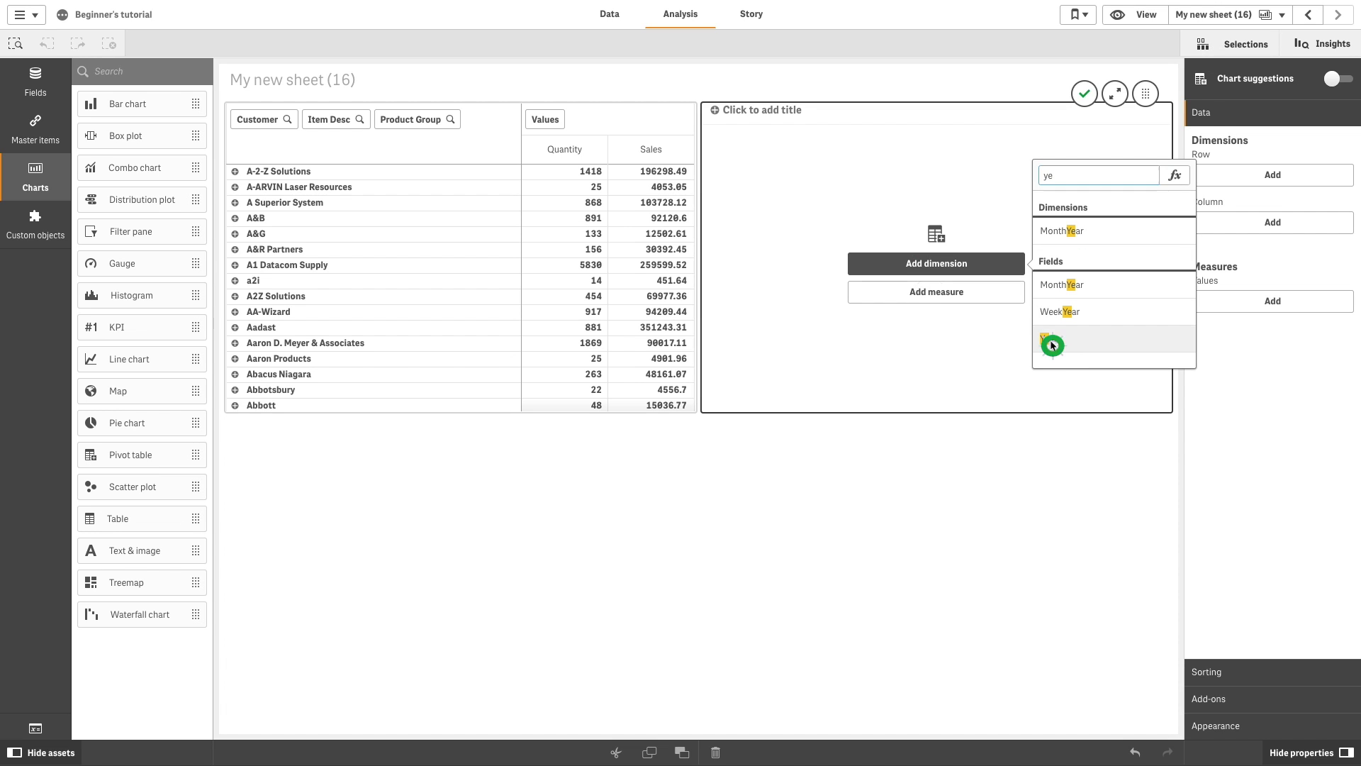
click(971, 310)
text(Sa)
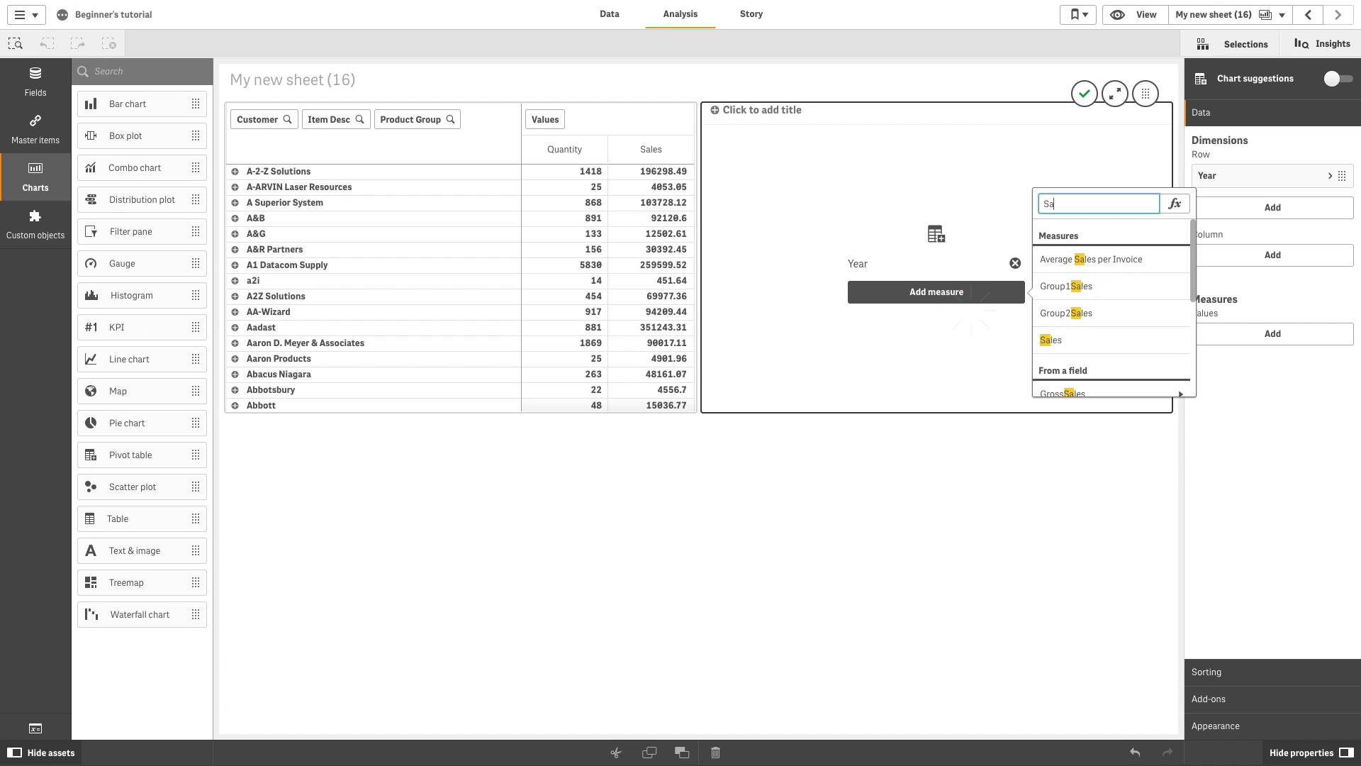
click(1055, 341)
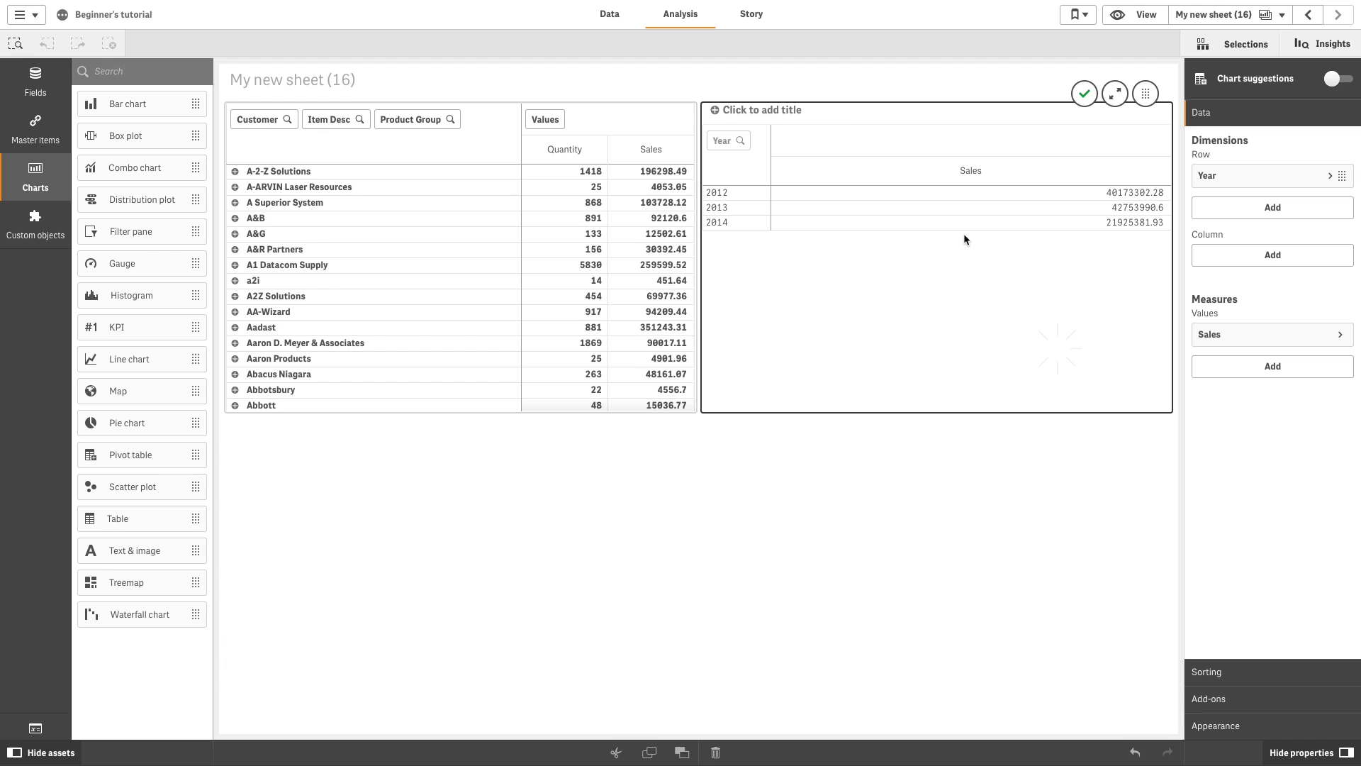
- Nest Sales Rep Name under Year and expand 2012 to show per-rep sales
click(1253, 208)
text(Sales Re)
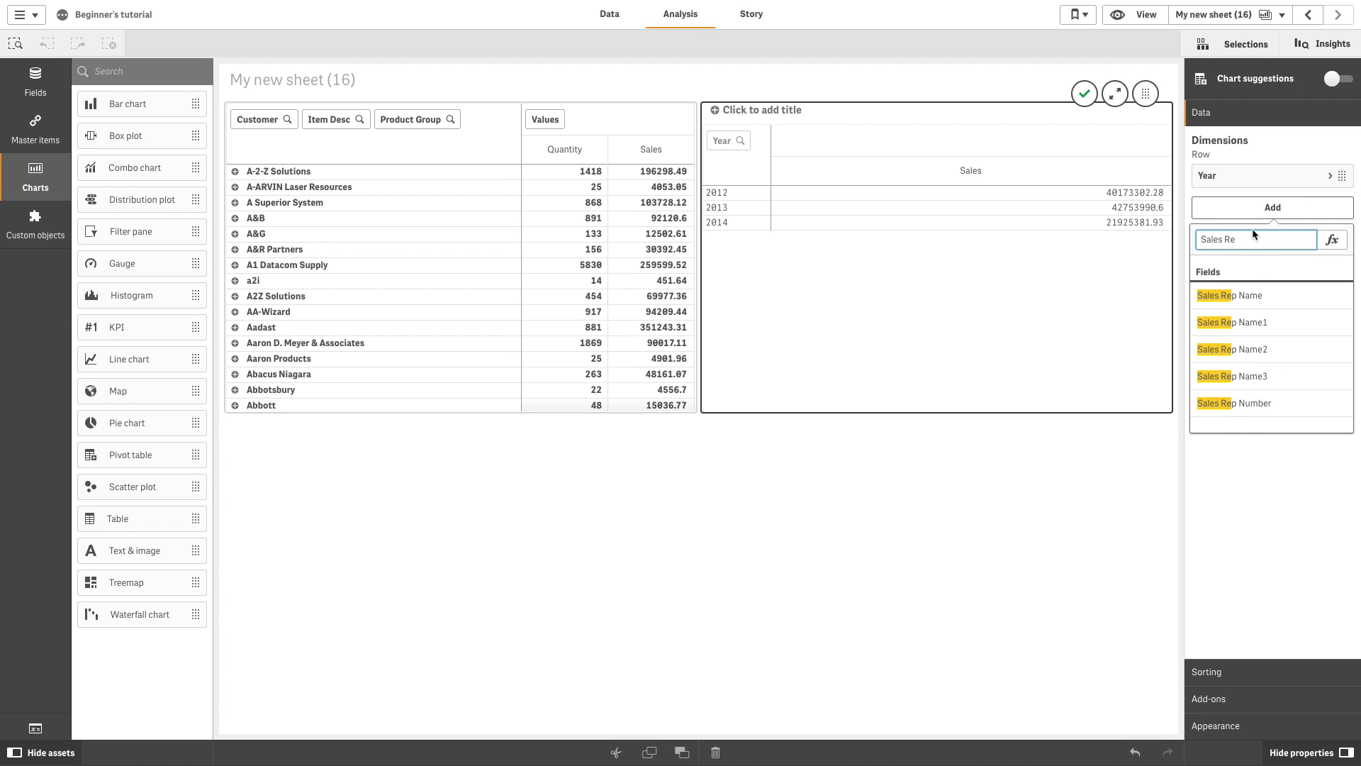
click(1253, 294)
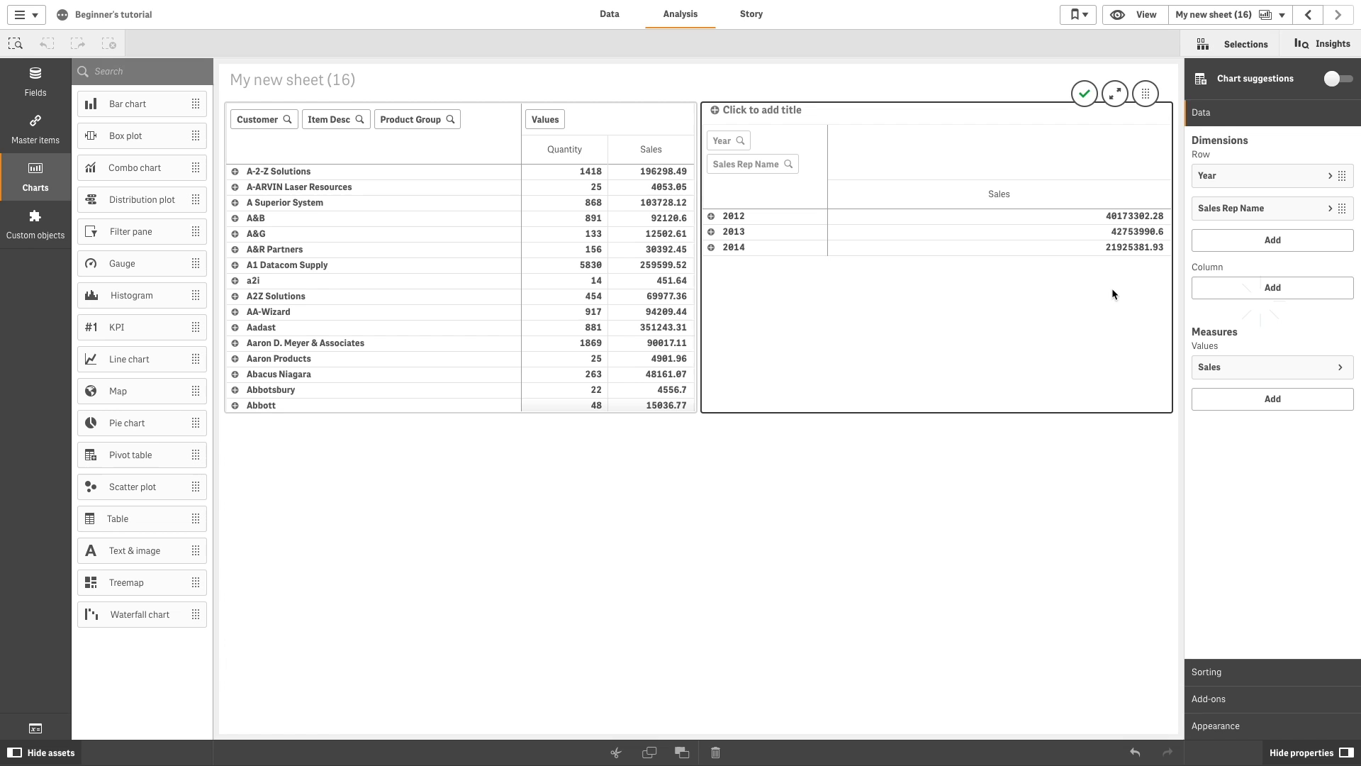
click(1084, 93)
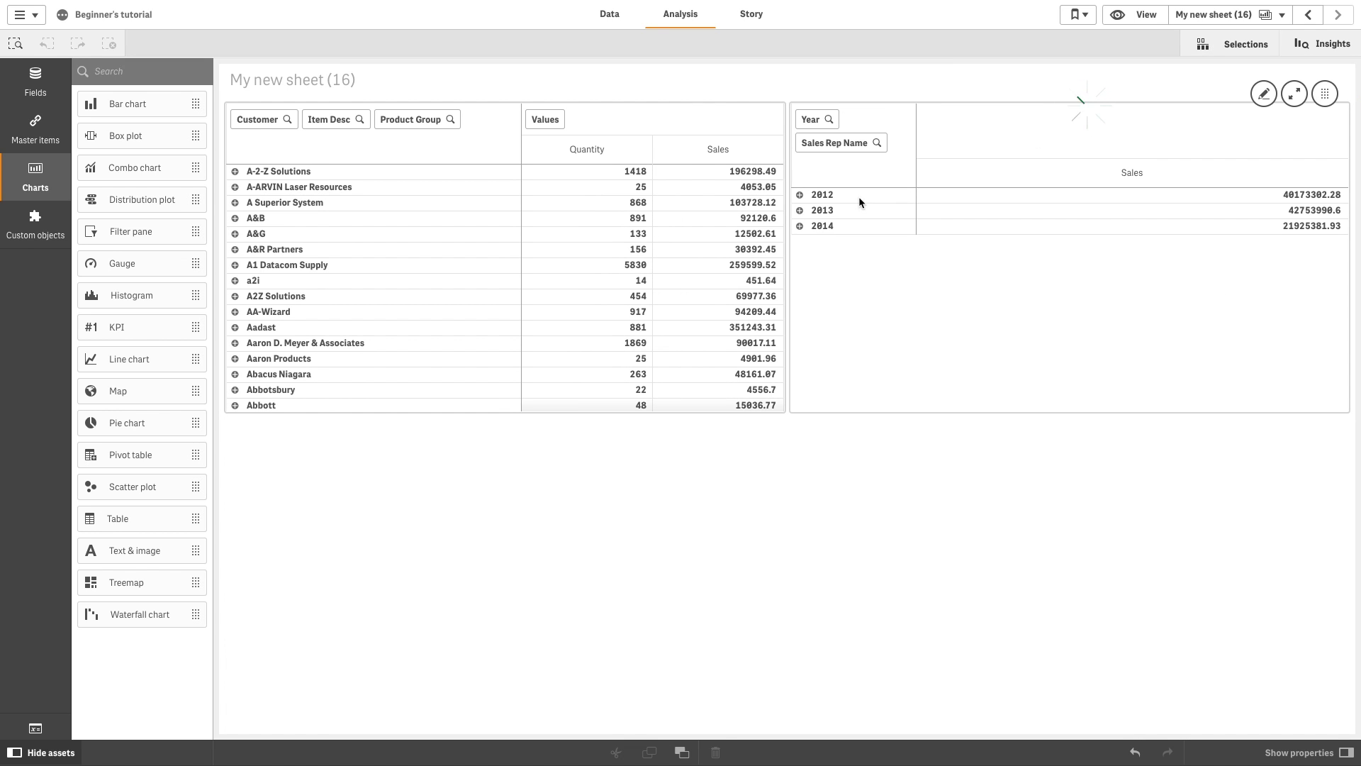
click(799, 195)
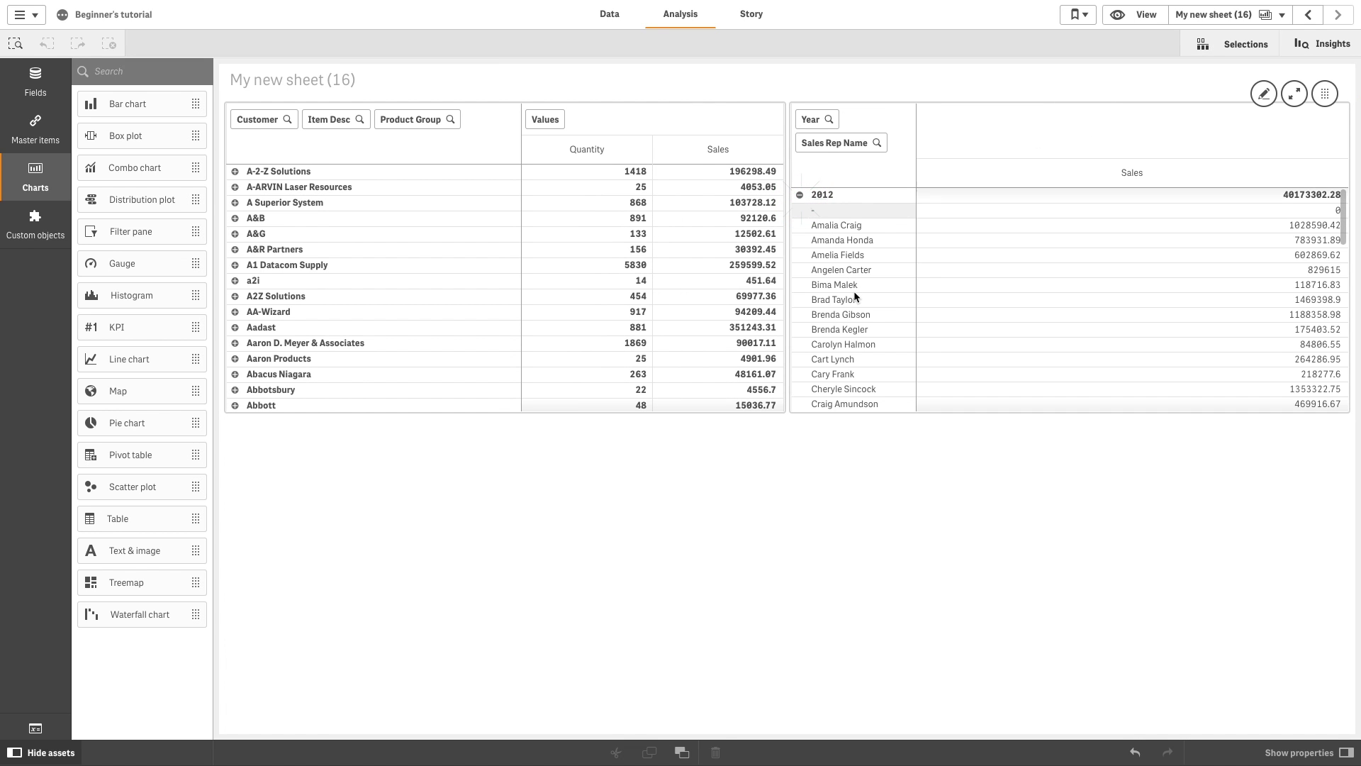
scroll(855, 297, down, 2)
scroll(855, 297, down, 10)
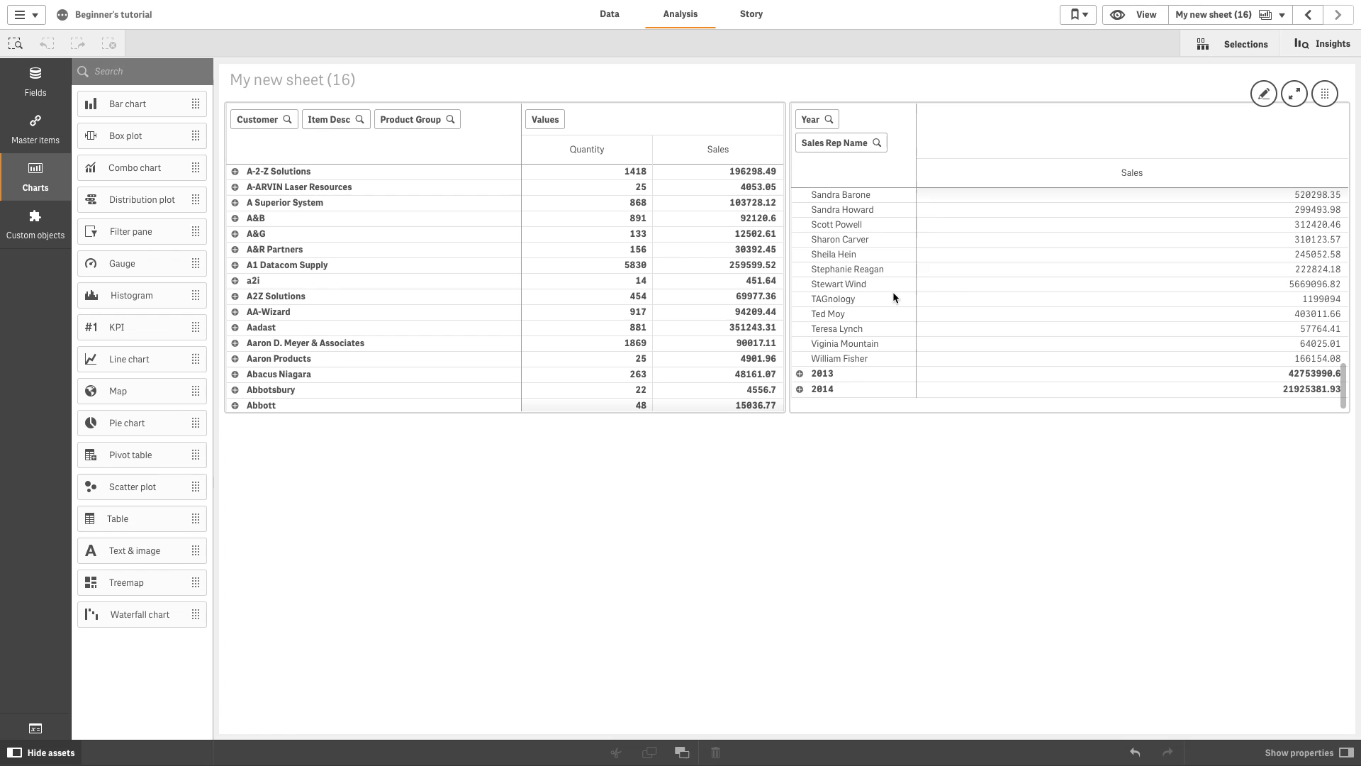
click(1263, 96)
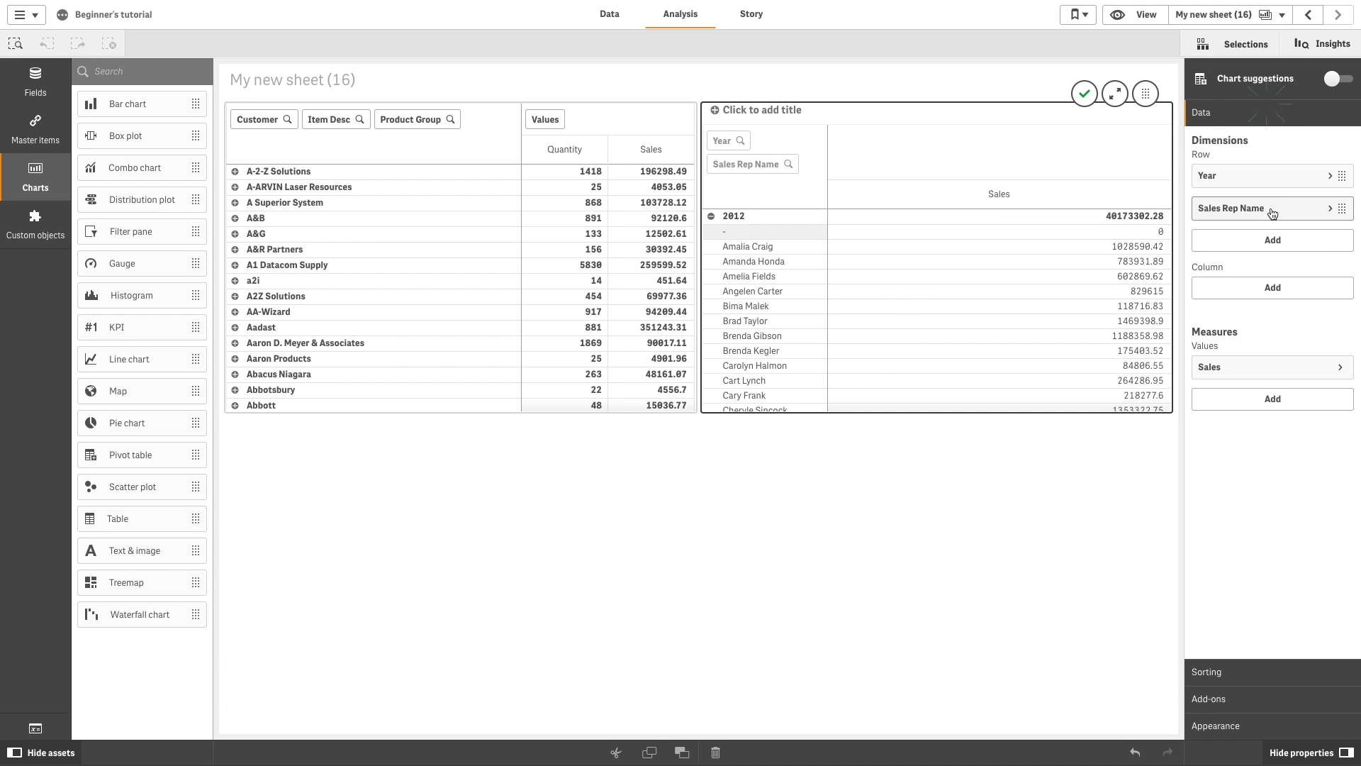
- Limit Sales Rep Name to a fixed top 5, excluding null values and the Others row
click(1272, 211)
click(1250, 378)
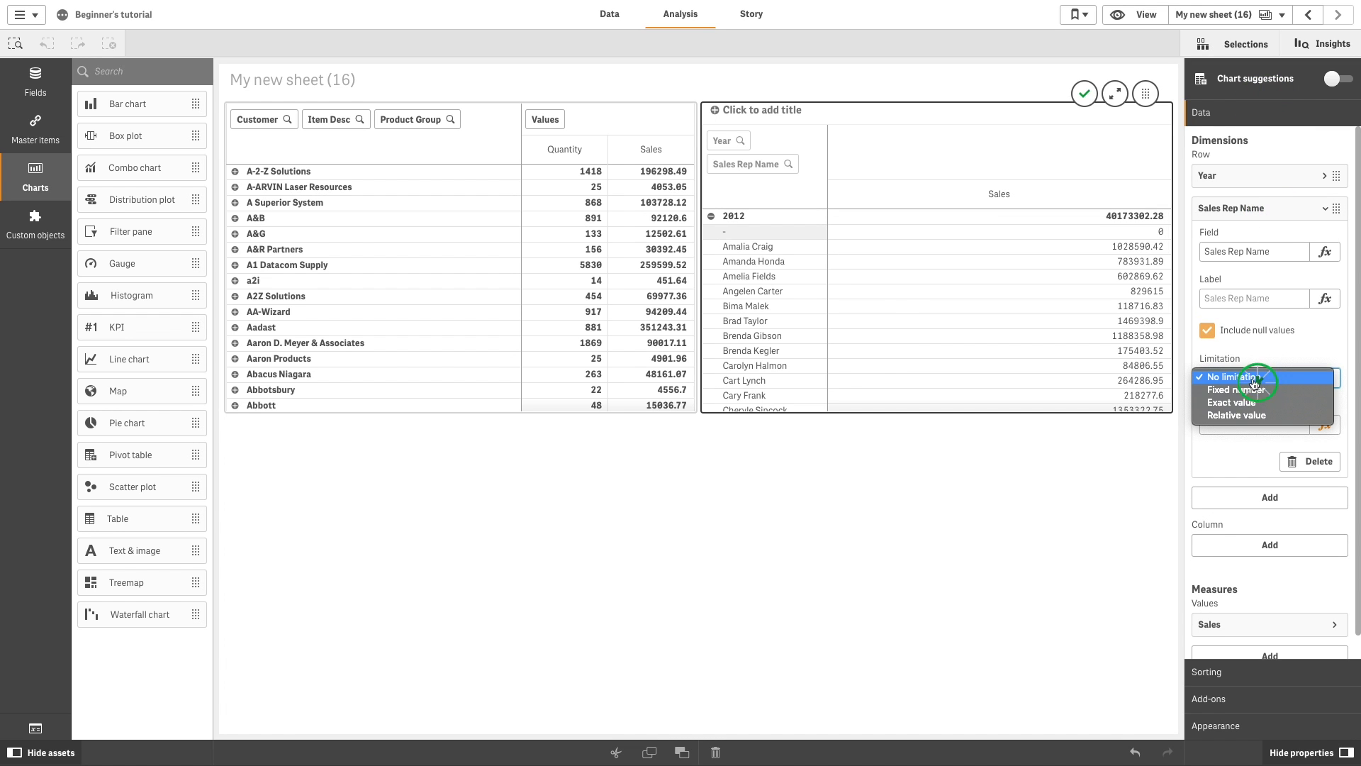
click(1249, 389)
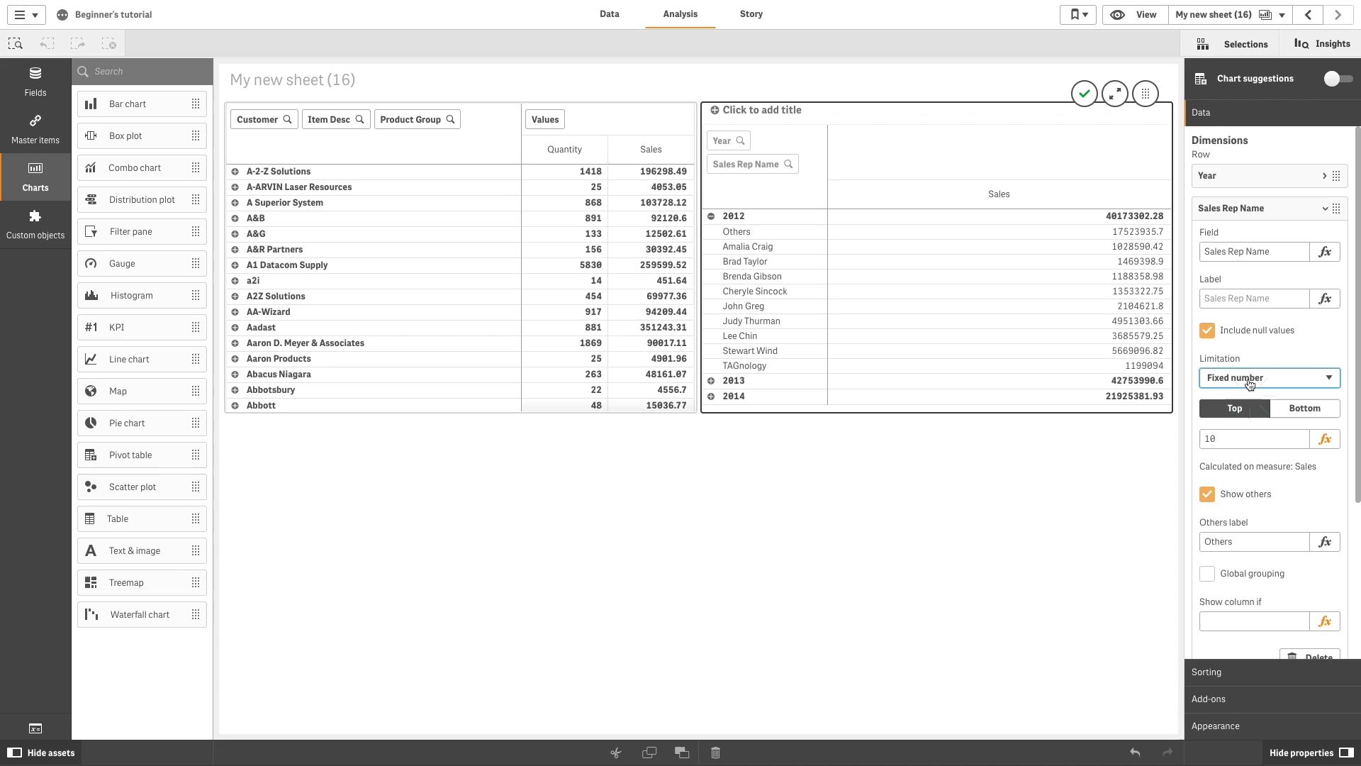
double_click(1236, 435)
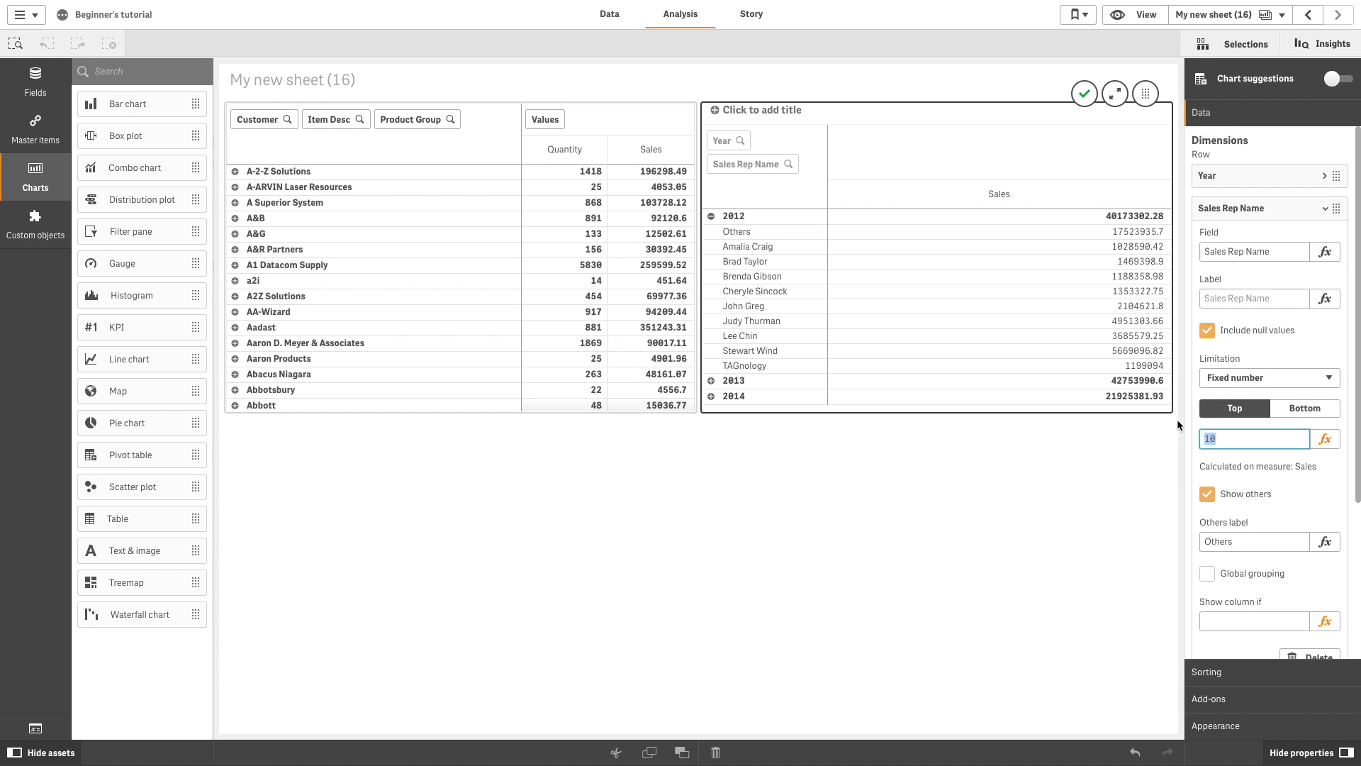
text(5)
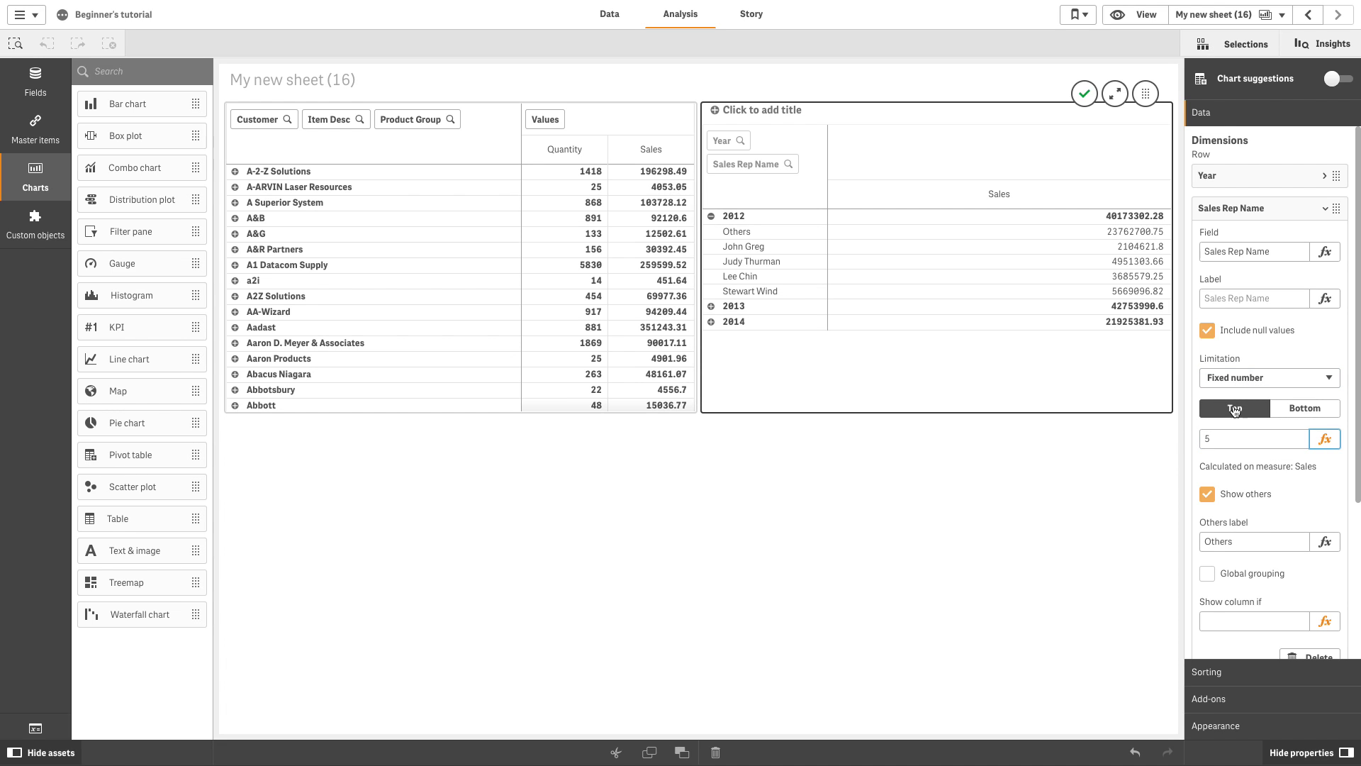
click(1206, 330)
click(1205, 496)
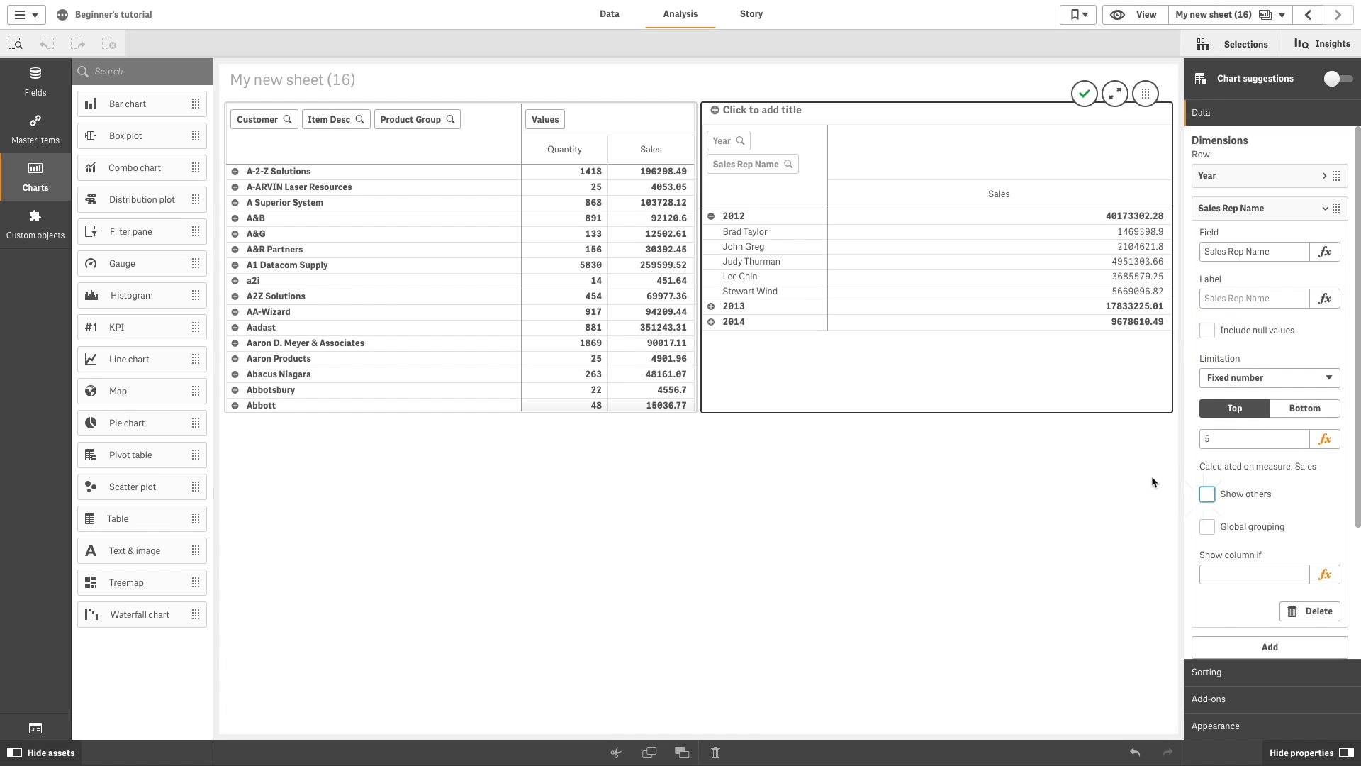
click(1252, 208)
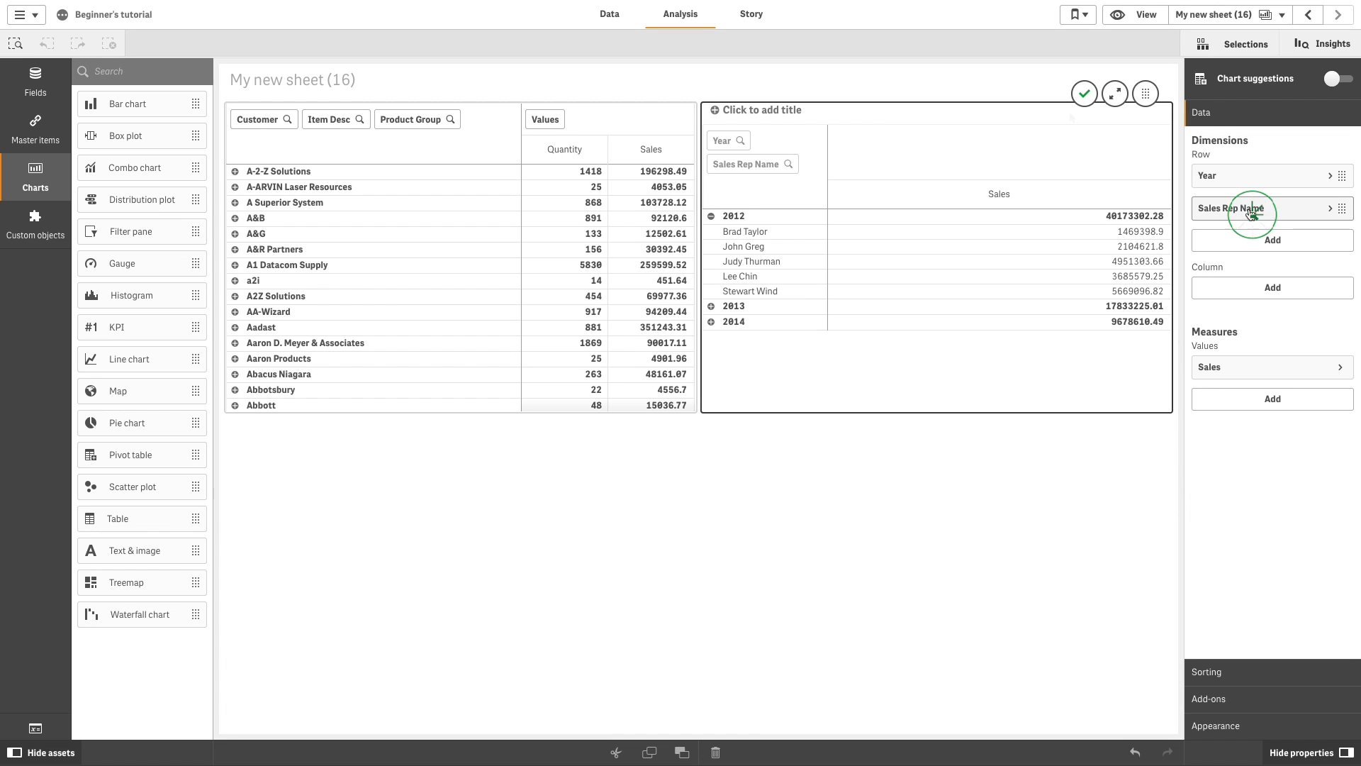
- Finish editing and expand 2013 and 2014 to list their top reps
click(1082, 98)
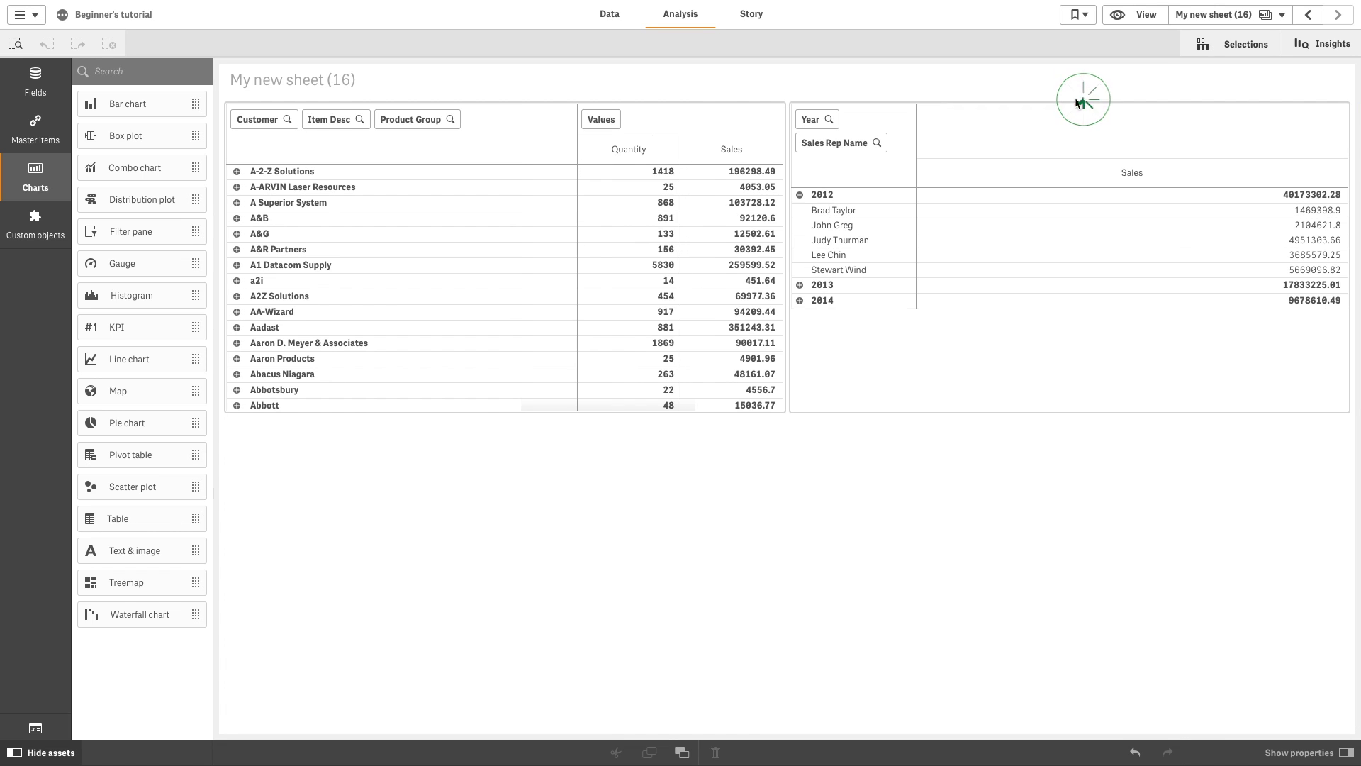
click(799, 284)
click(800, 375)
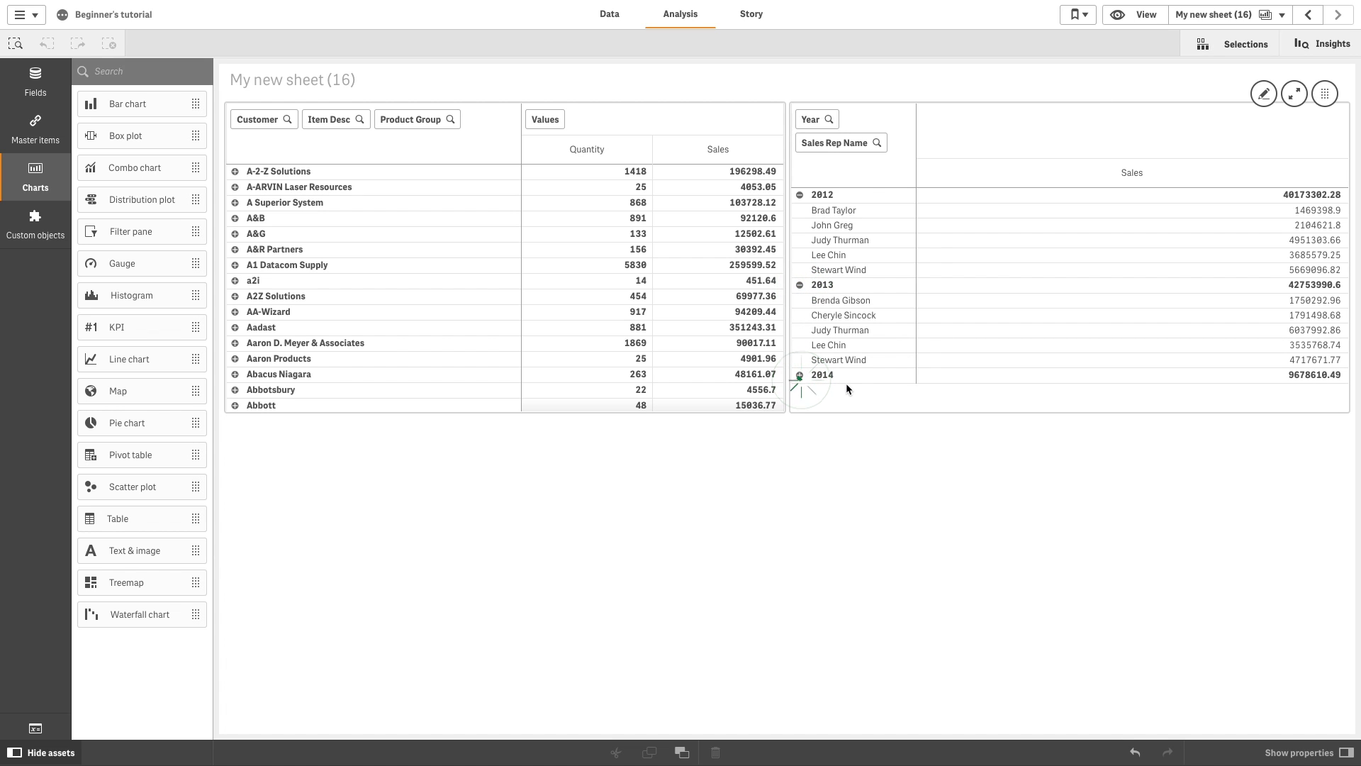
scroll(857, 379, down, 1)
scroll(858, 381, down, 1)
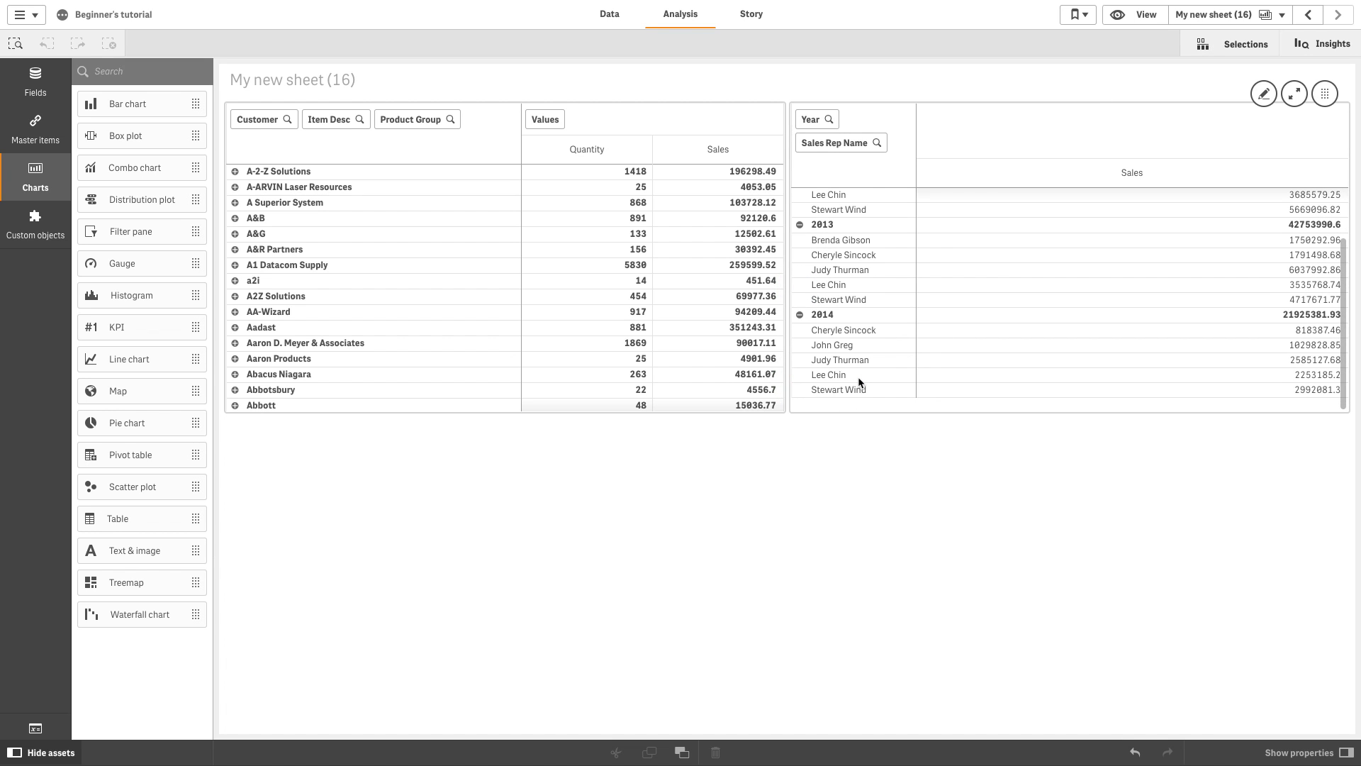
click(1263, 93)
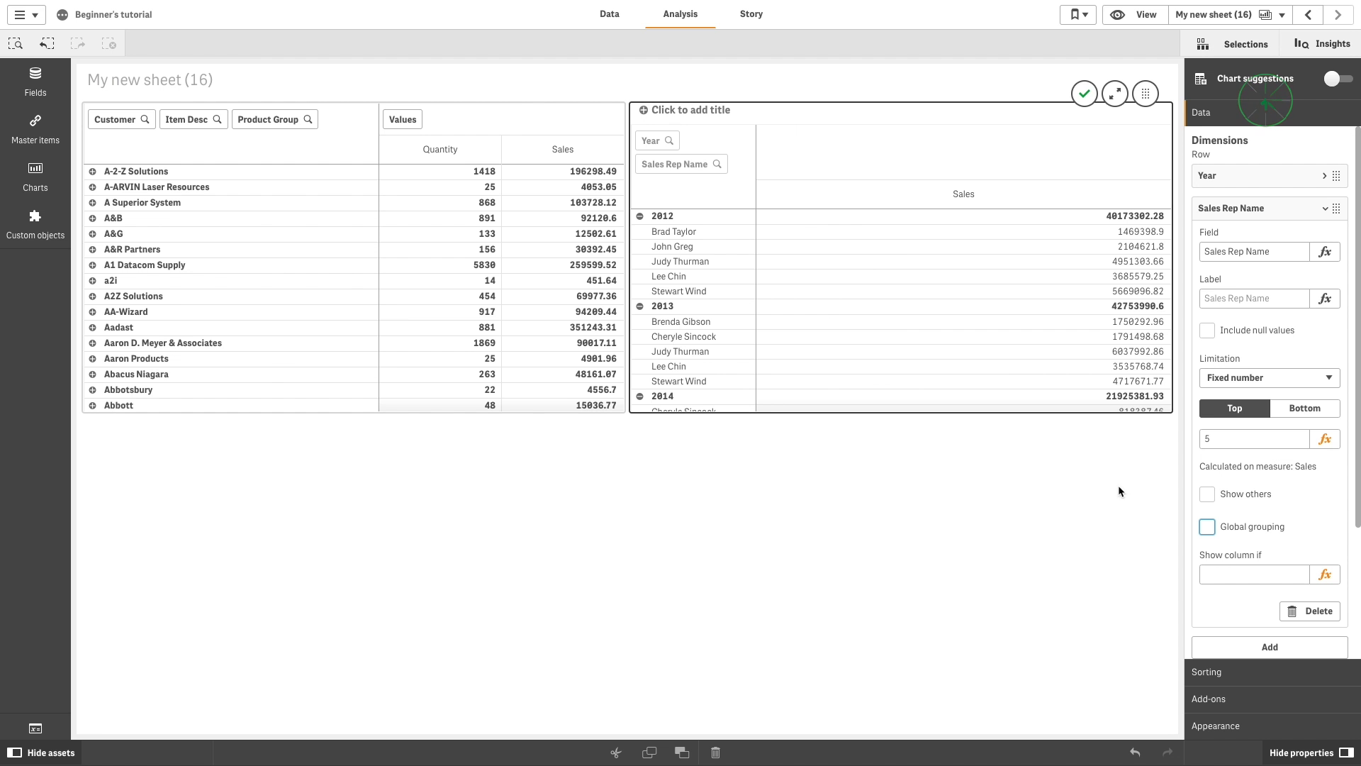
click(1205, 528)
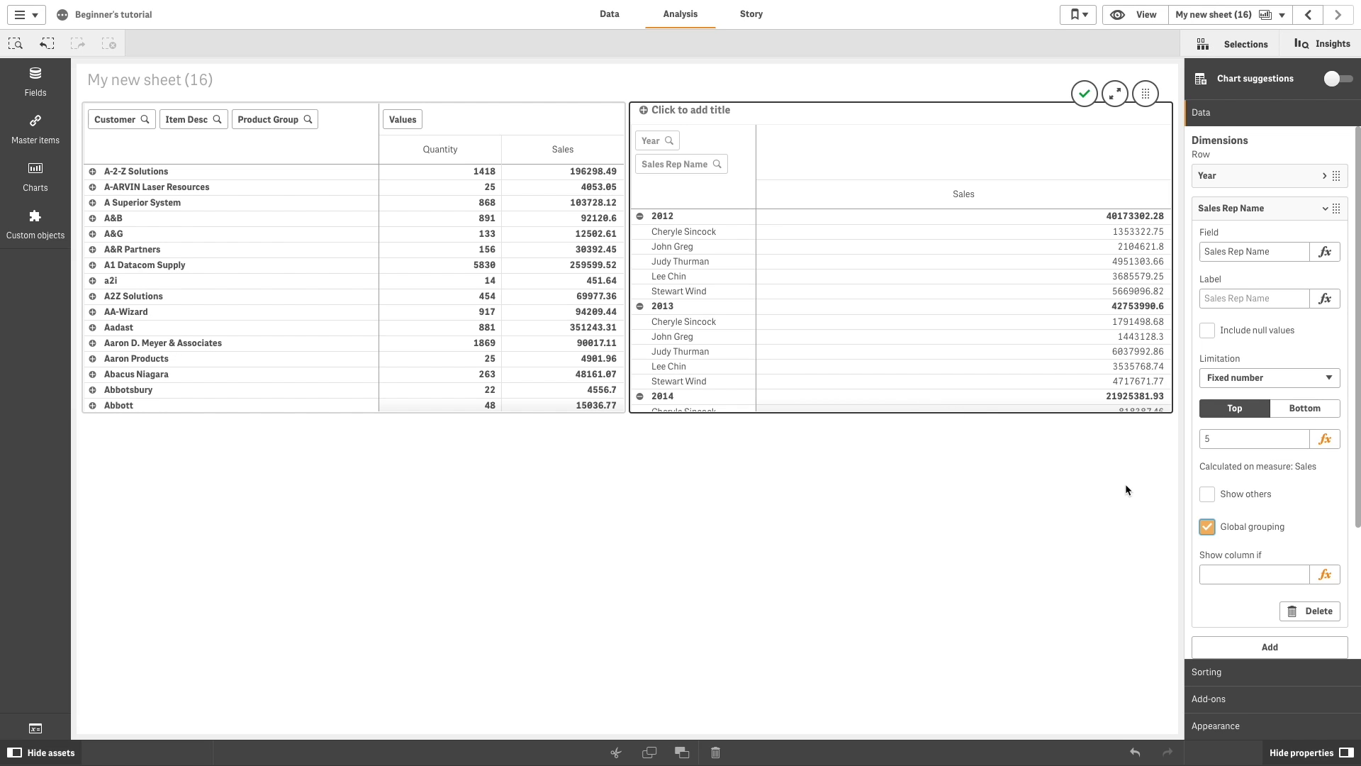
click(1201, 530)
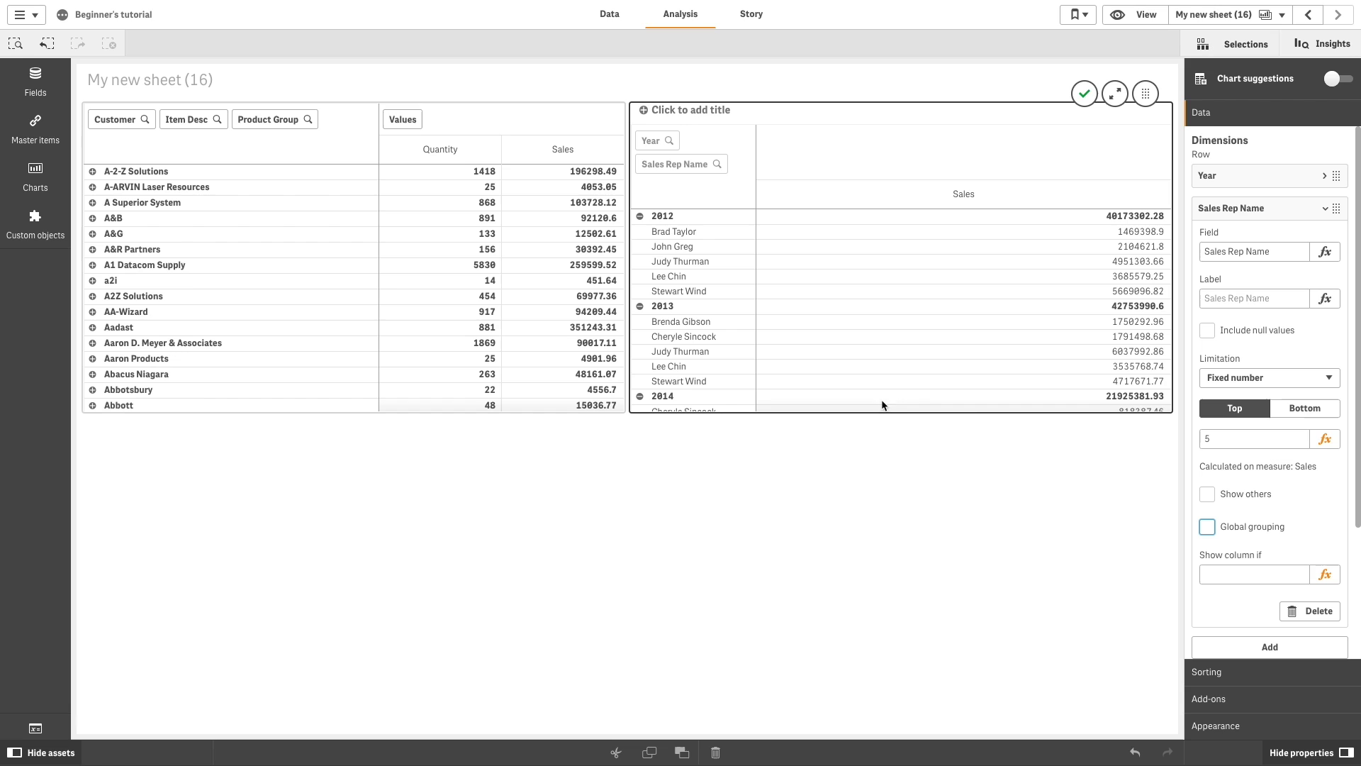
- Tick Global grouping for the Sales Rep Name top-5 limit
click(1206, 526)
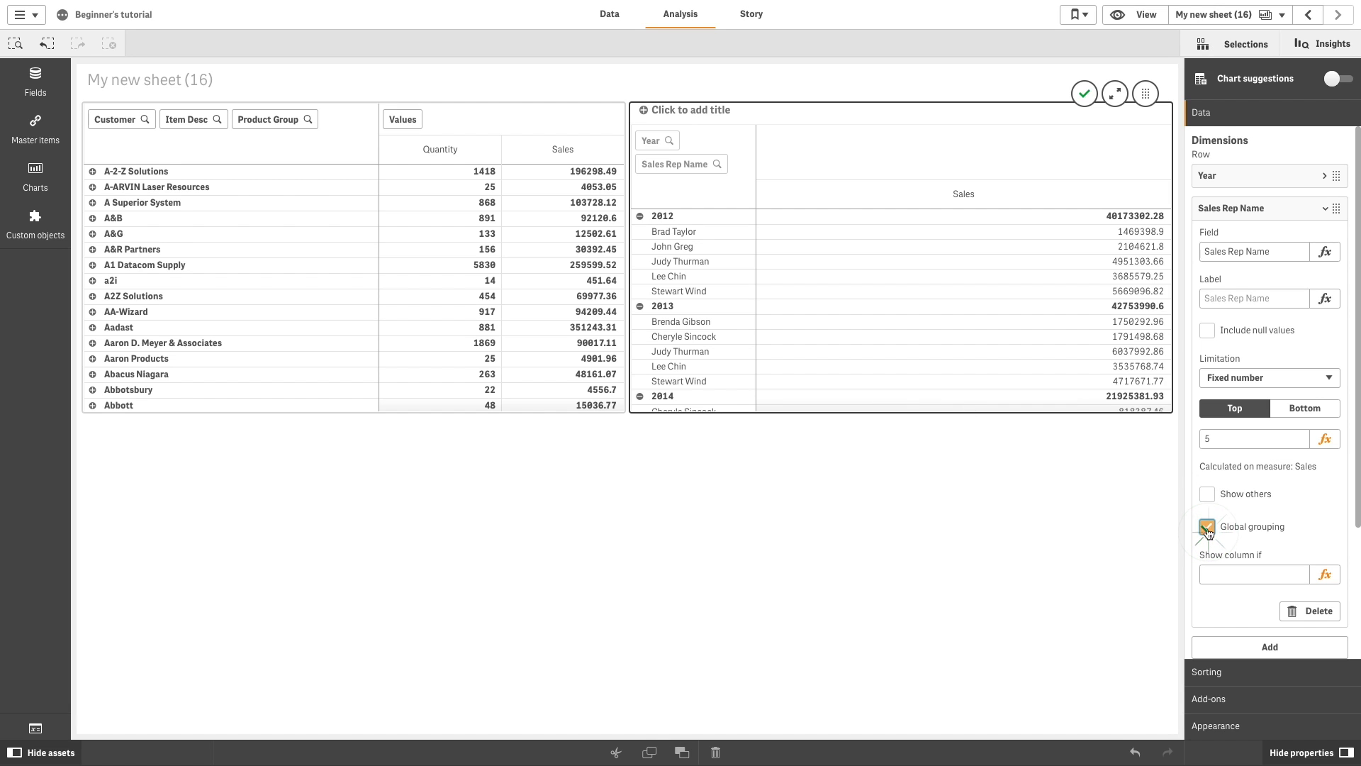